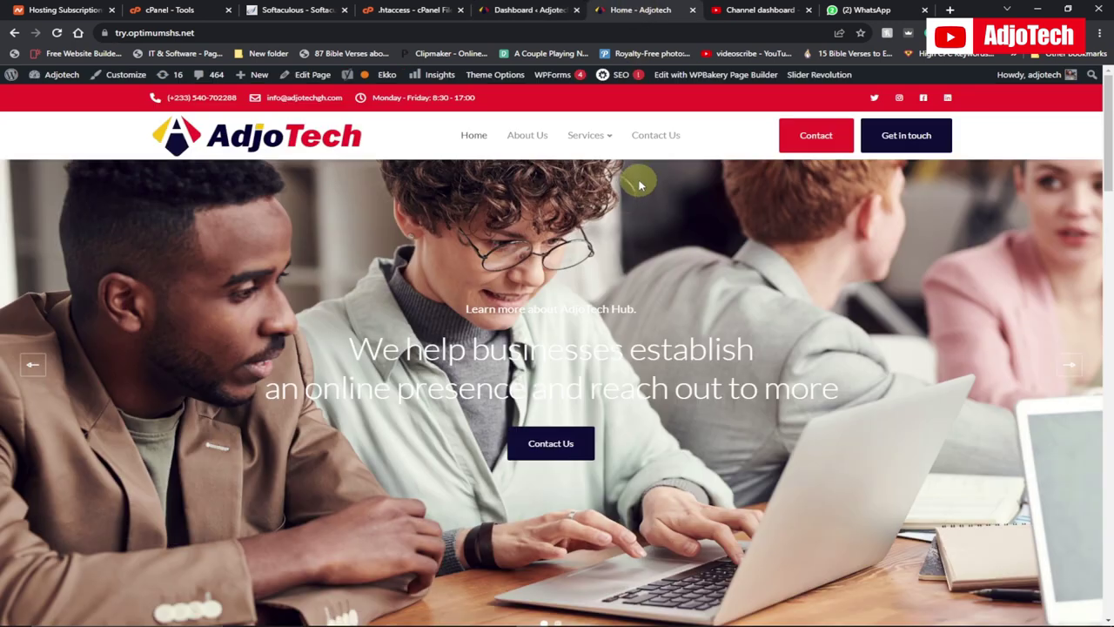
Look over the live site homepage and the dashboard before starting.
scroll(607, 260, "down", 1)
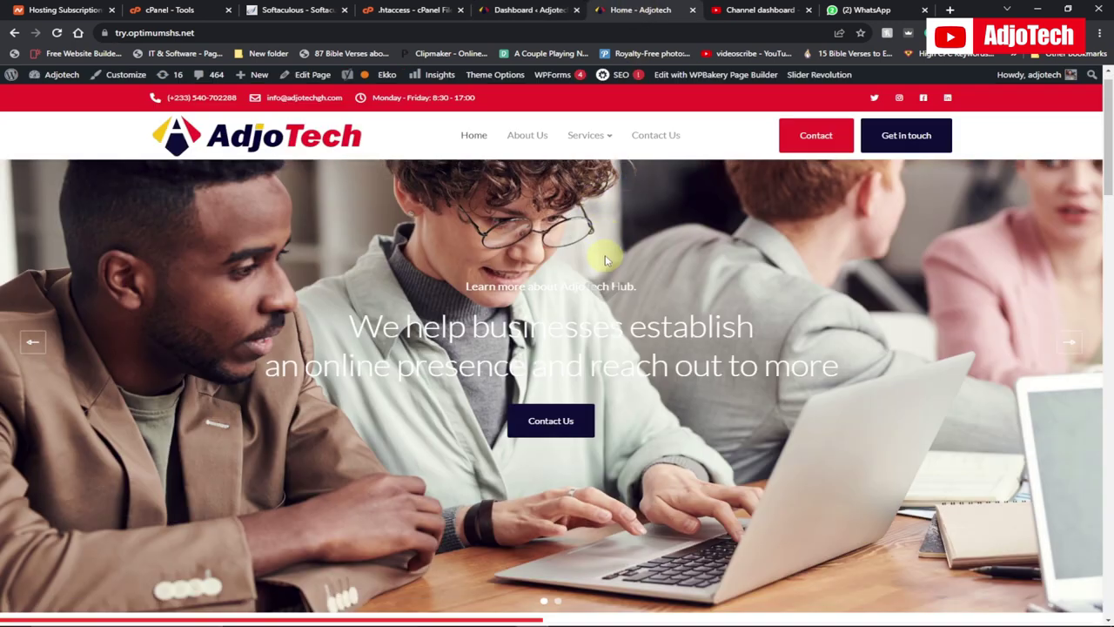
scroll(607, 259, "down", 15)
scroll(599, 253, "down", 10)
scroll(599, 252, "up", 12)
scroll(599, 252, "up", 8)
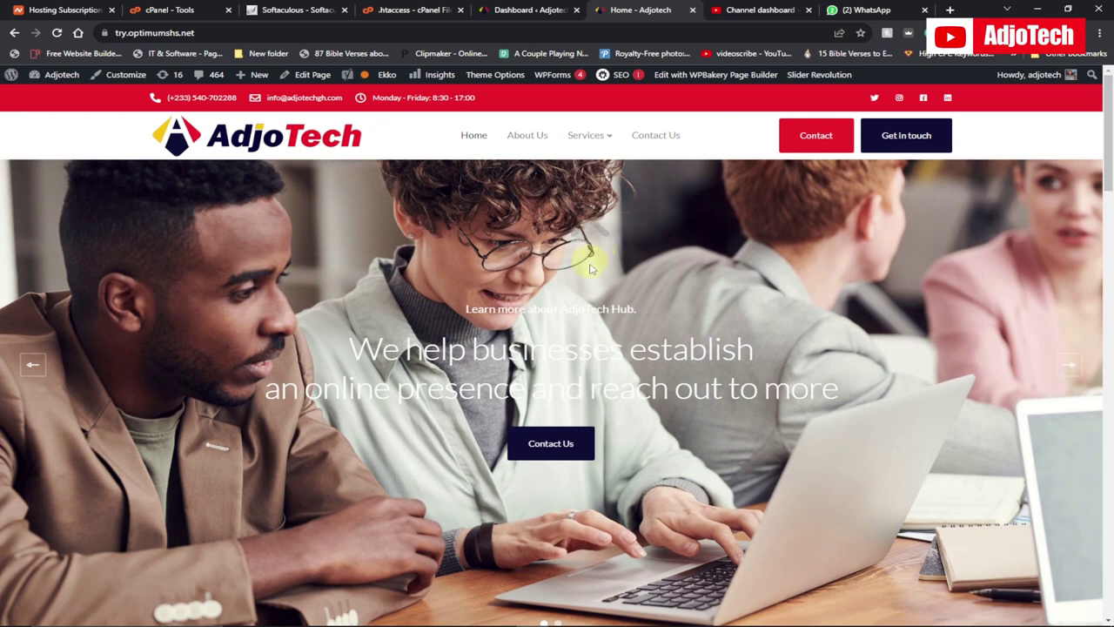
left_click(522, 10)
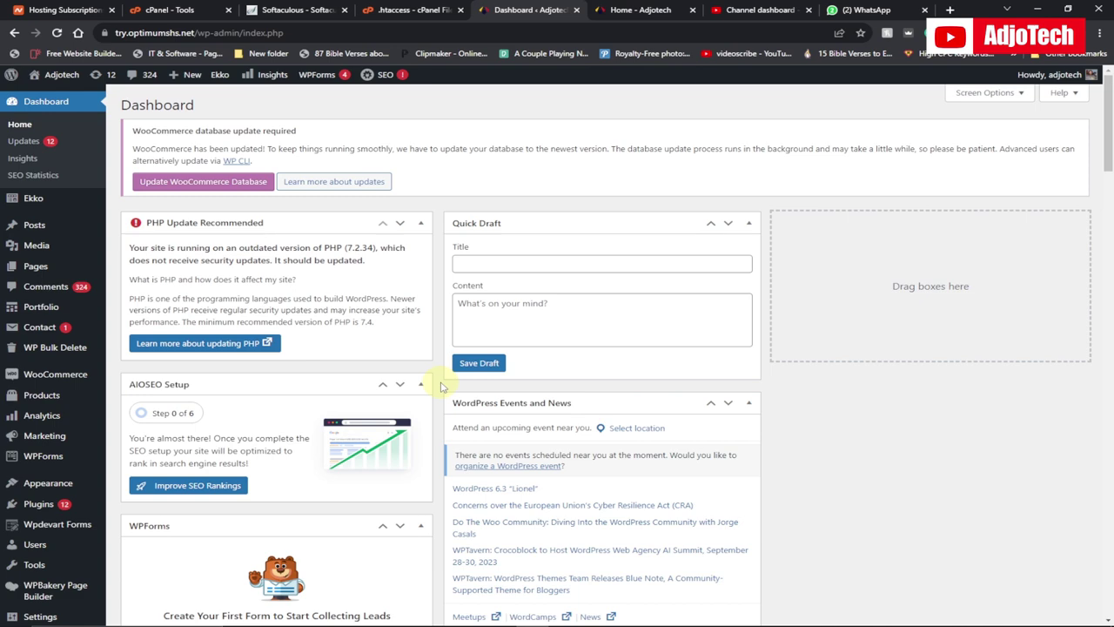
left_click(639, 11)
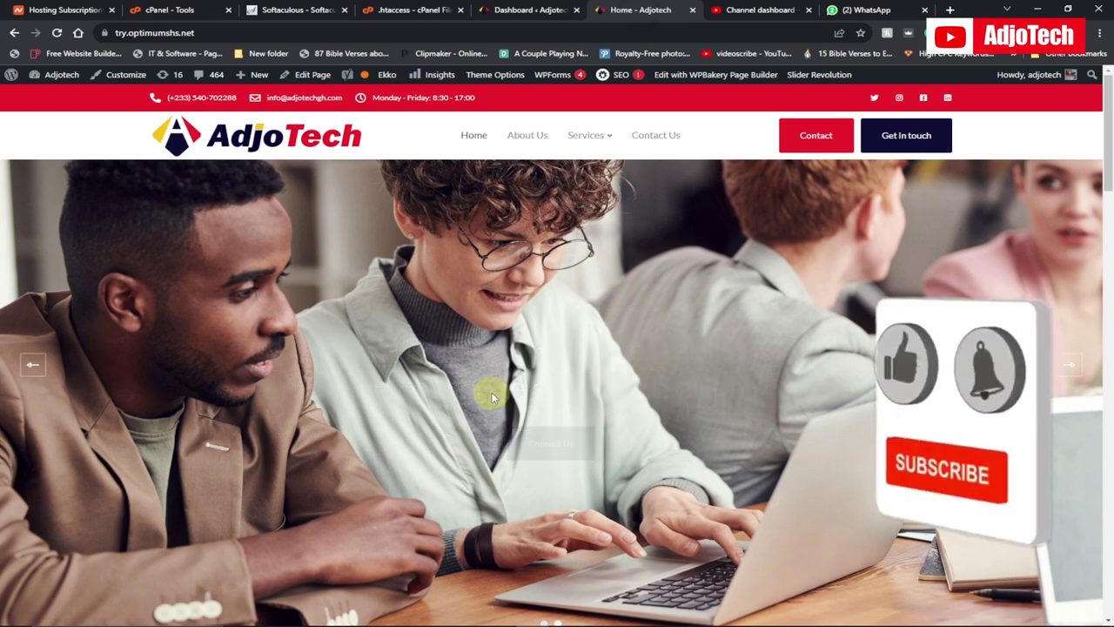
scroll(492, 398, "down", 7)
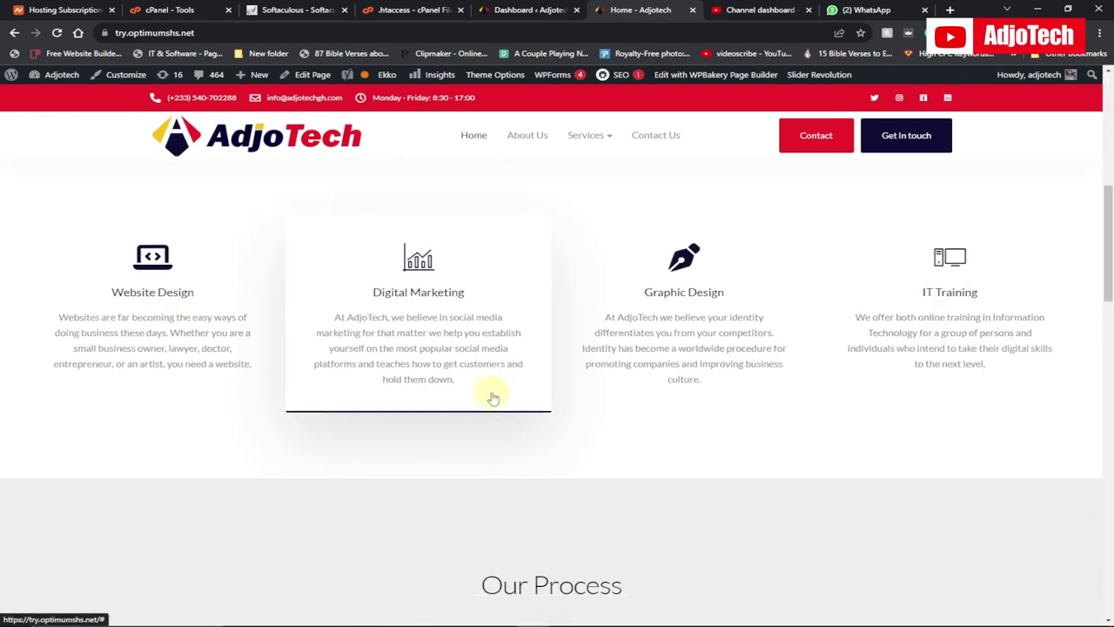
scroll(493, 396, "down", 4)
scroll(493, 393, "up", 6)
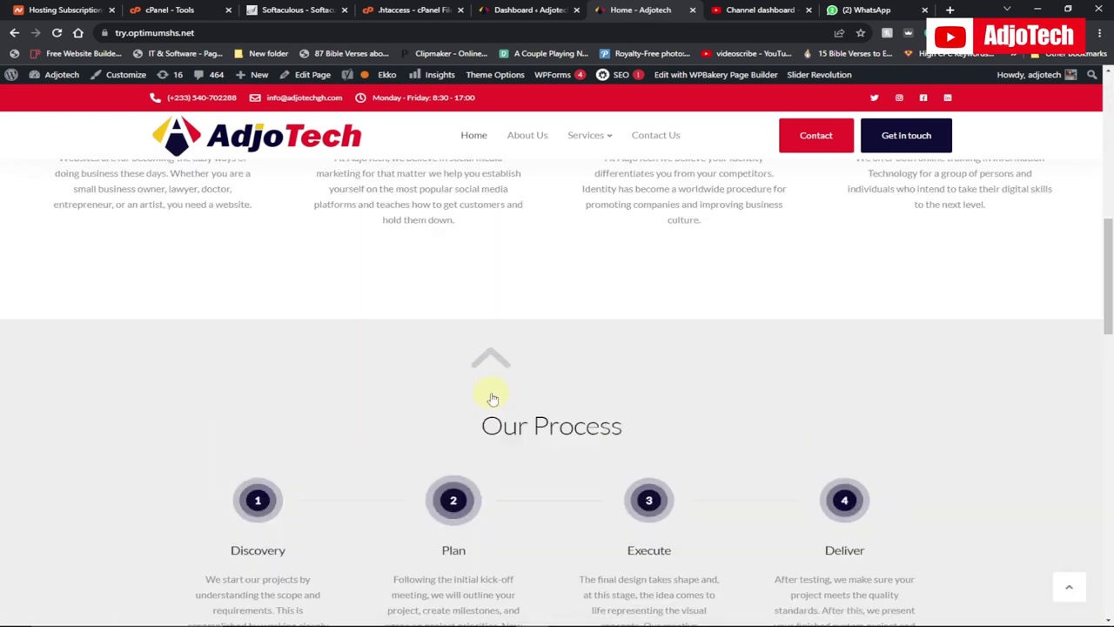
scroll(550, 233, "up", 5)
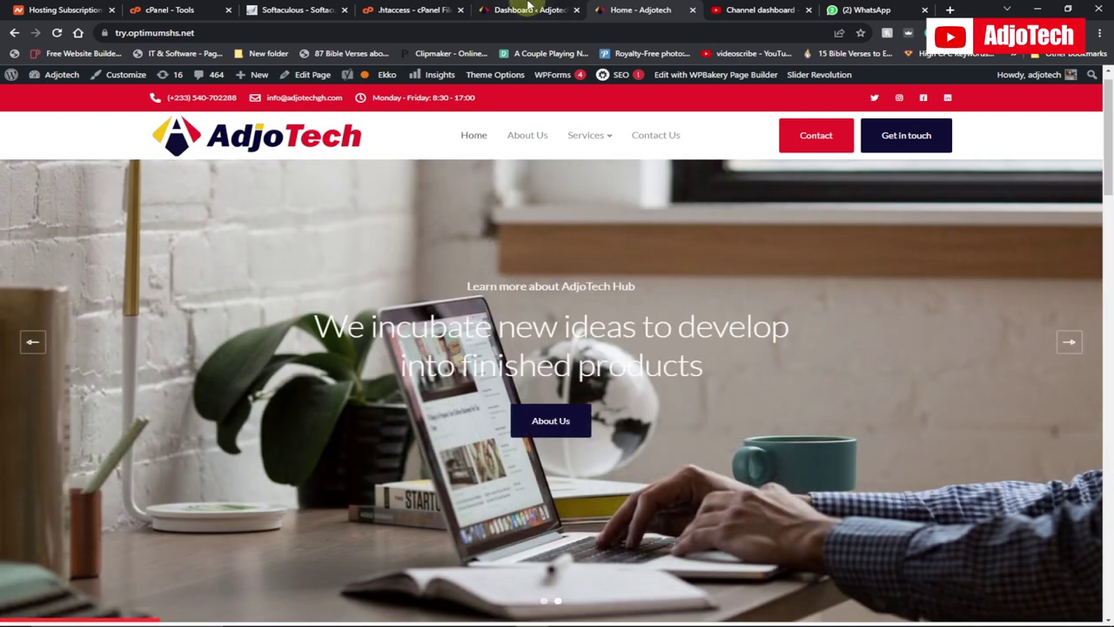
Search the plugin directory for 'wp reset' from Plugins > Add New.
left_click(531, 10)
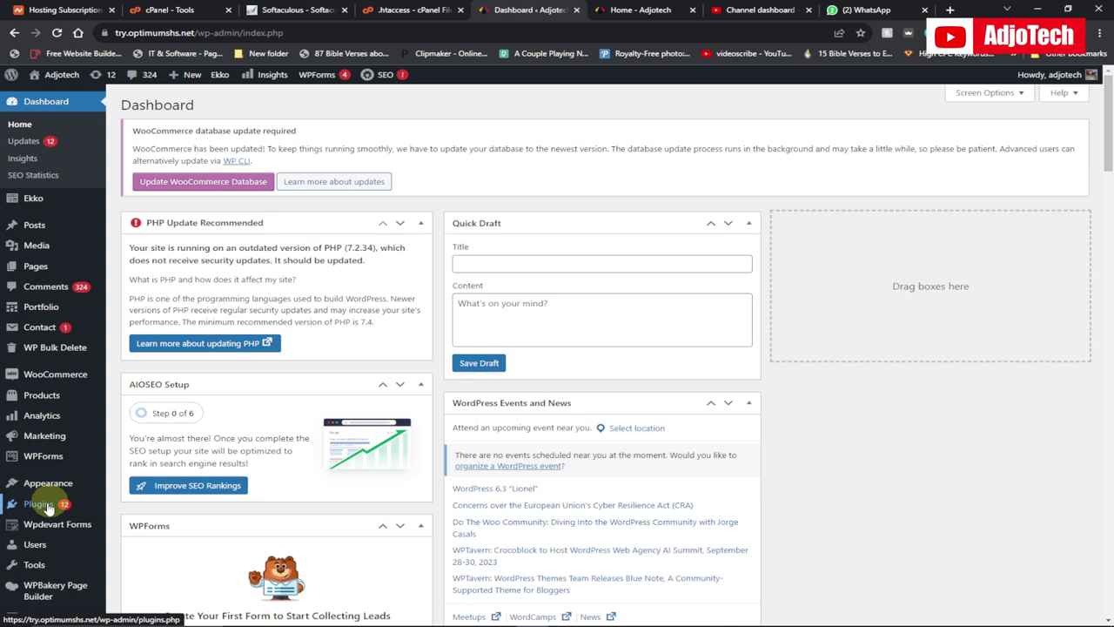
mouse_move(40, 507)
left_click(137, 524)
left_click(159, 513)
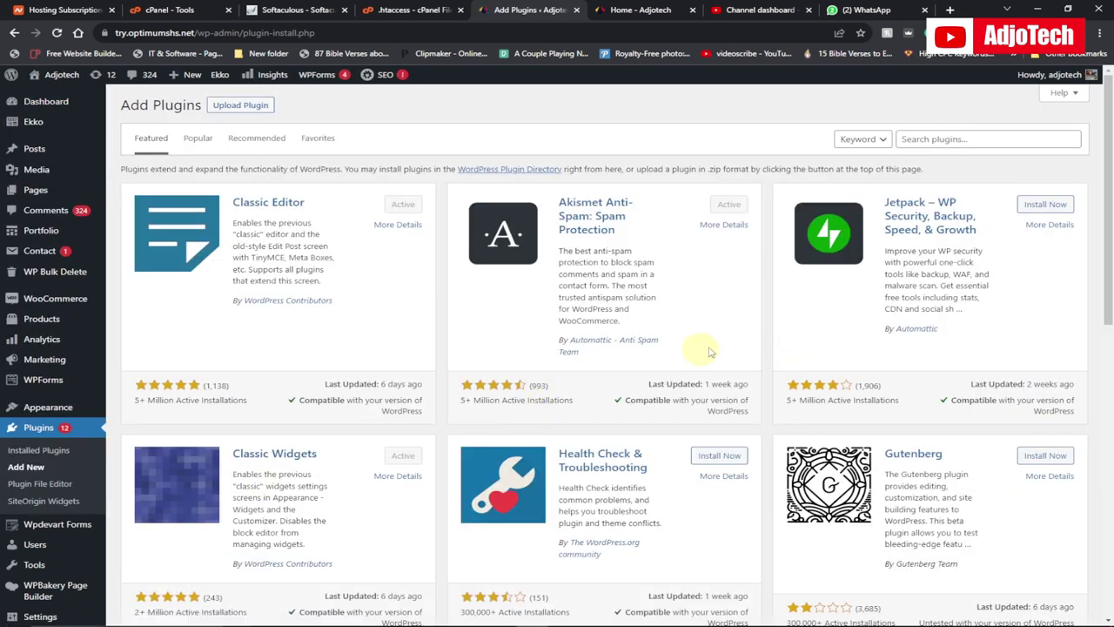
left_click(934, 138)
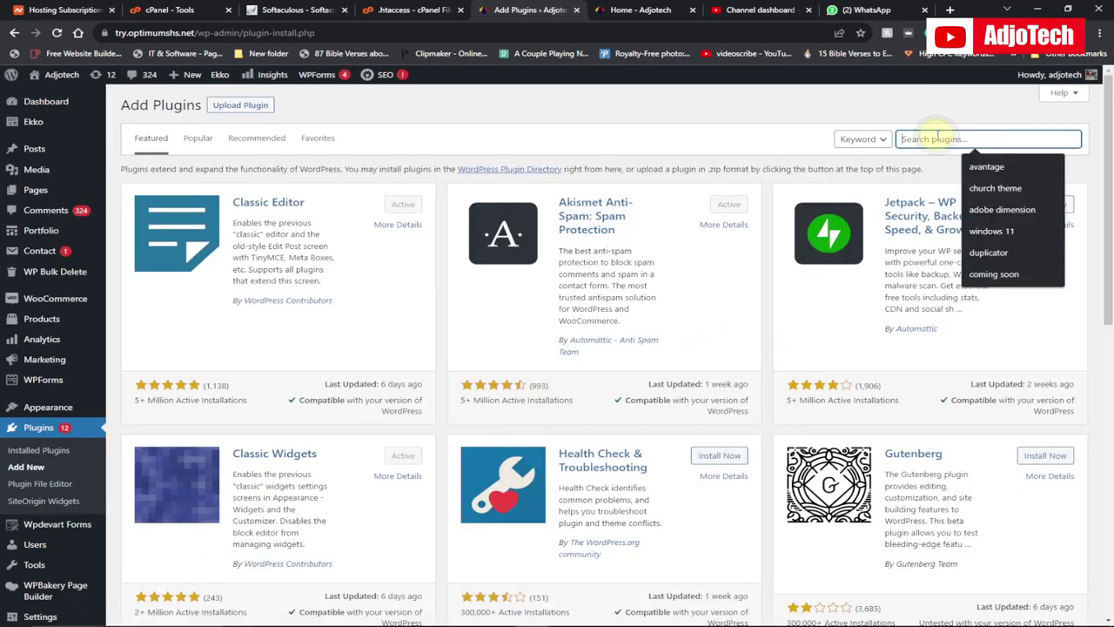
type("wp")
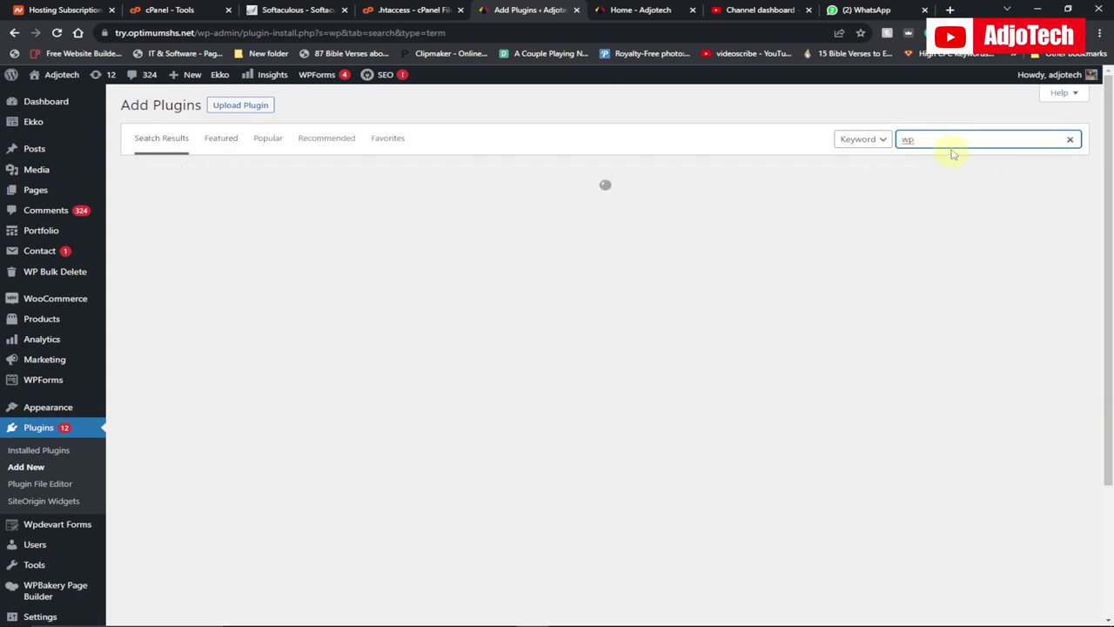
left_click(933, 141)
type("reset")
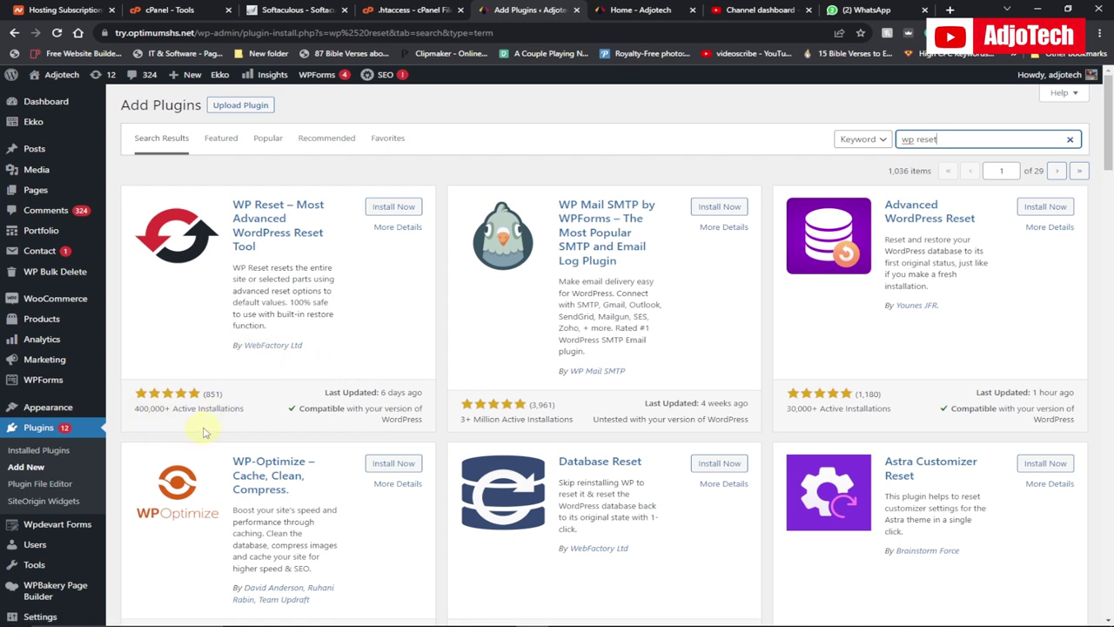
Install WP Reset by WebFactory Ltd and activate it, confirming 'Plugin activated.'.
left_click(380, 211)
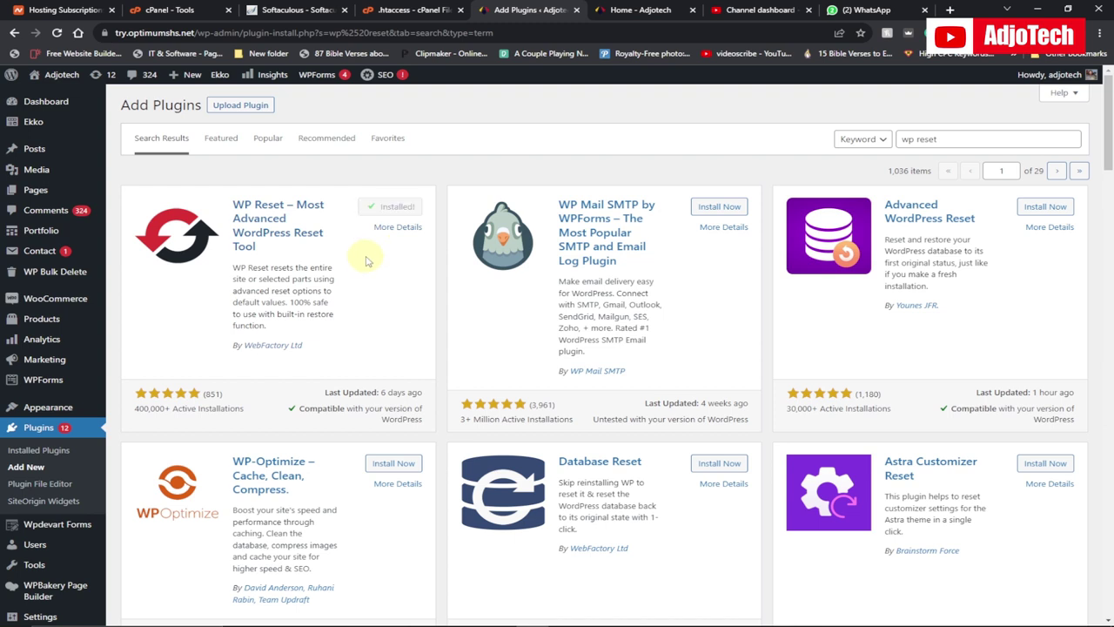
left_click(399, 208)
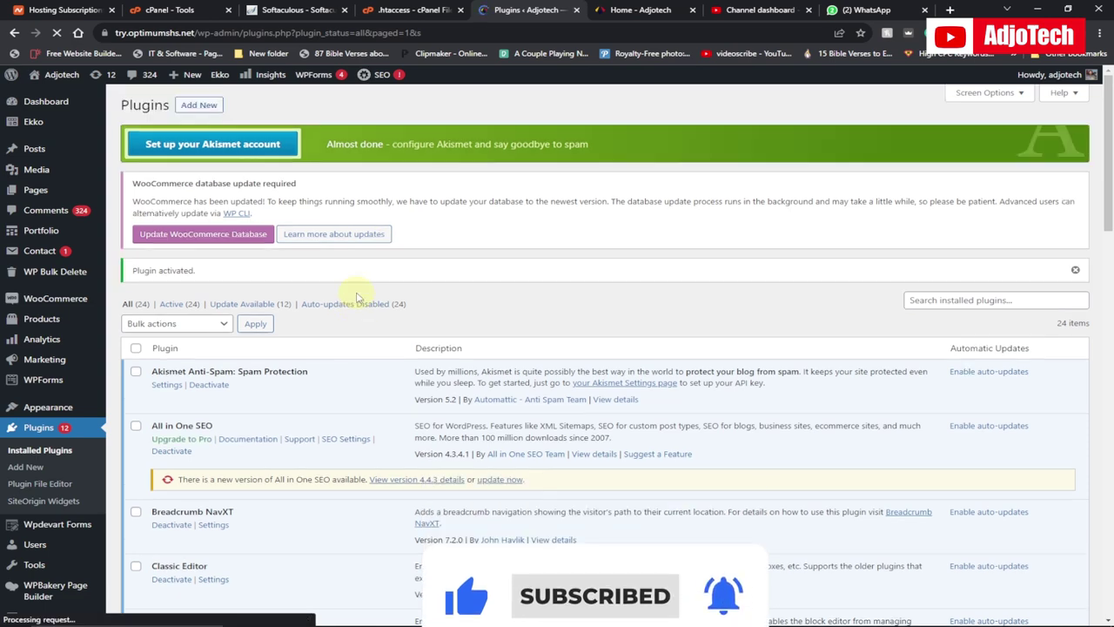
scroll(343, 333, "down", 4)
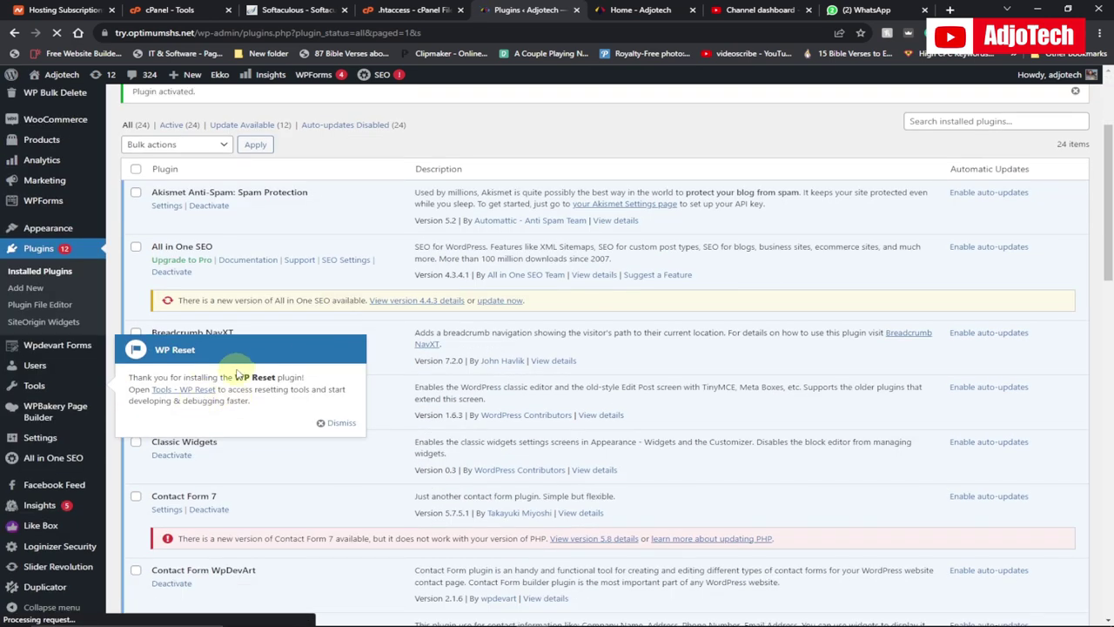
scroll(26, 392, "down", 2)
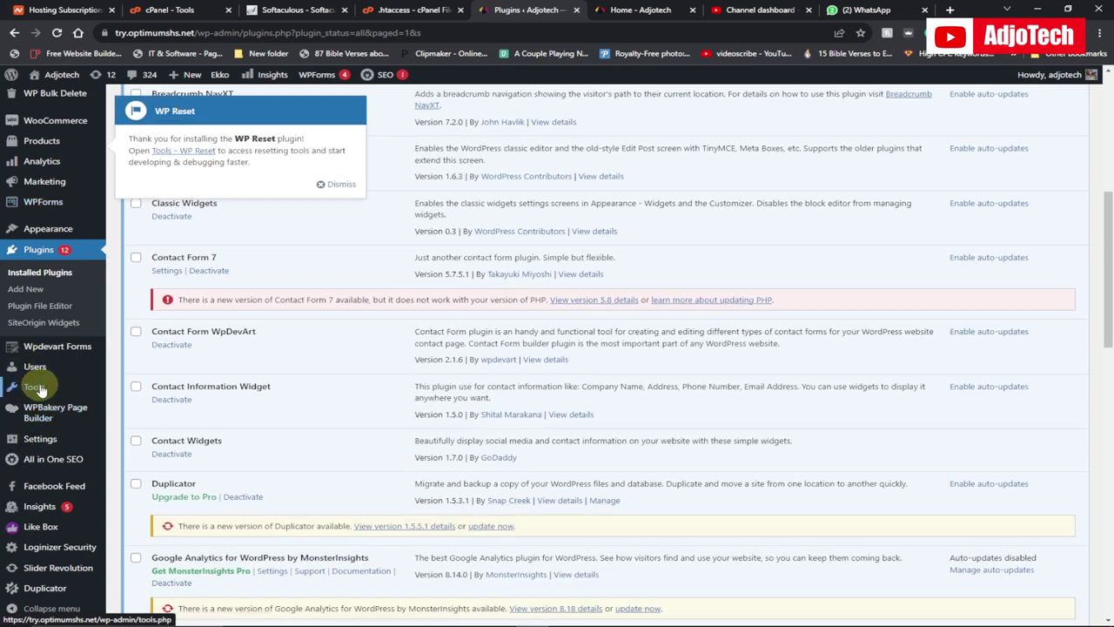
Open Tools > WP Reset and scroll down to the Site Reset section.
mouse_move(35, 387)
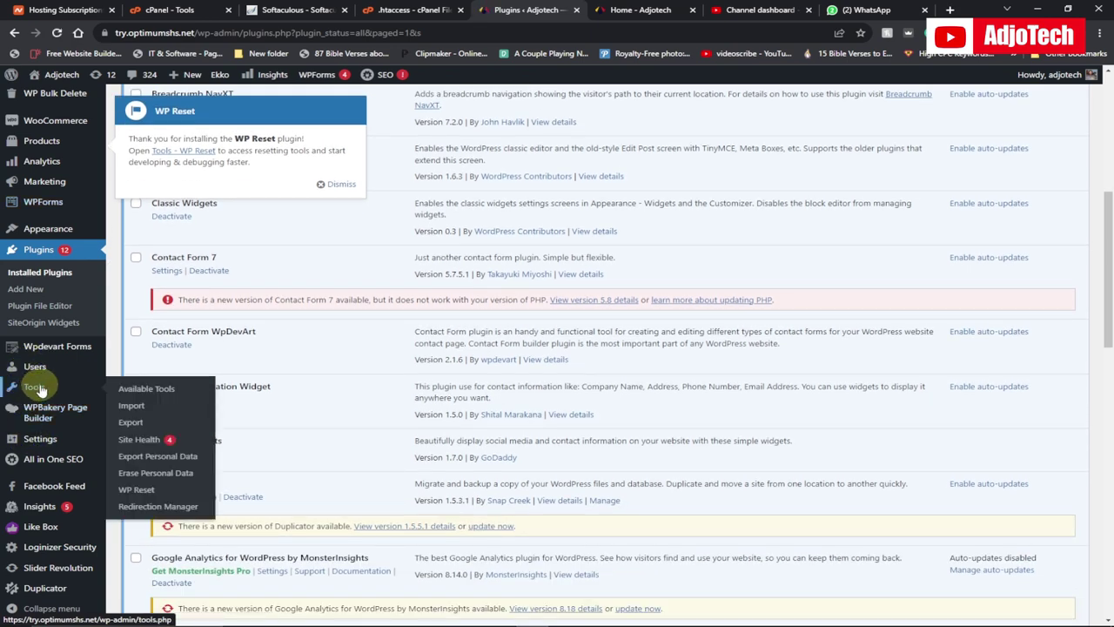
left_click(135, 493)
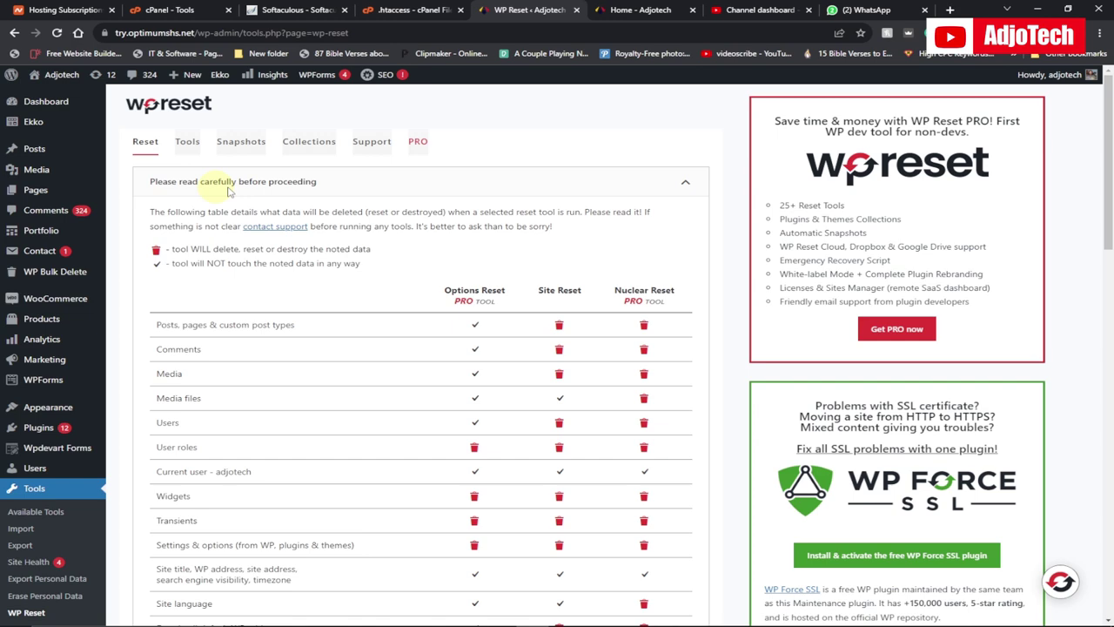
scroll(261, 322, "down", 15)
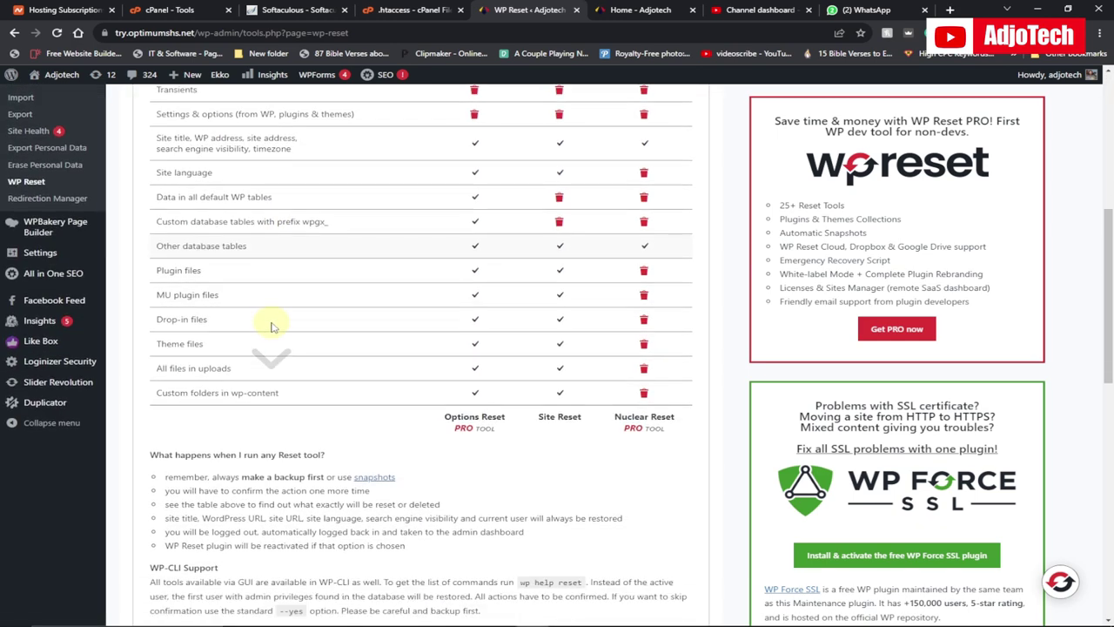
scroll(272, 327, "down", 3)
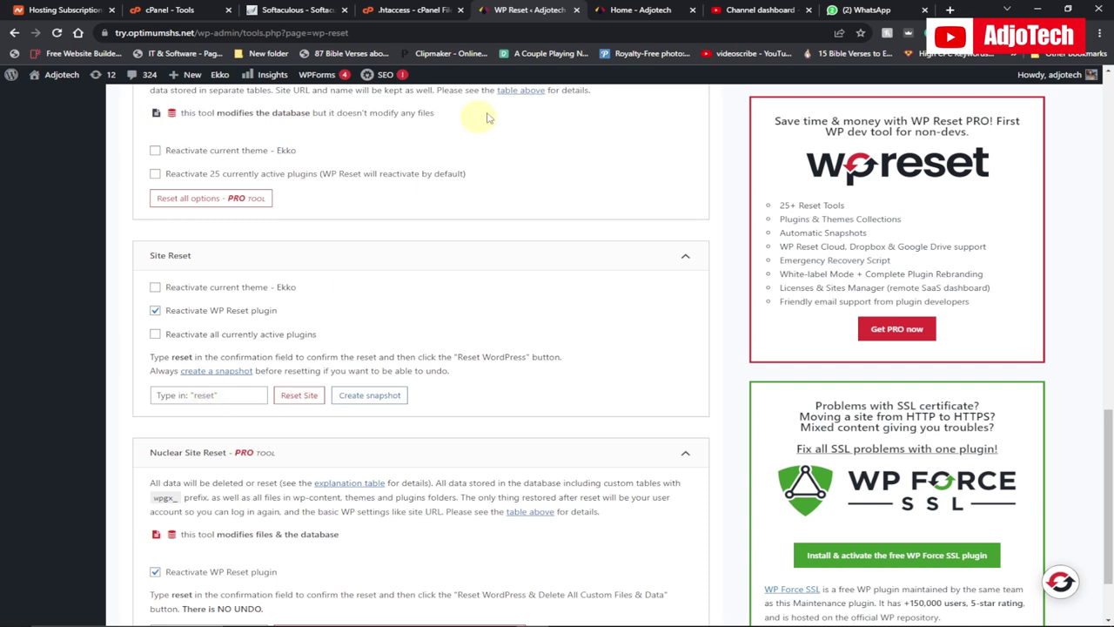
Run the WP Reset site reset, entering the confirmation text and confirming the reset.
left_click(631, 10)
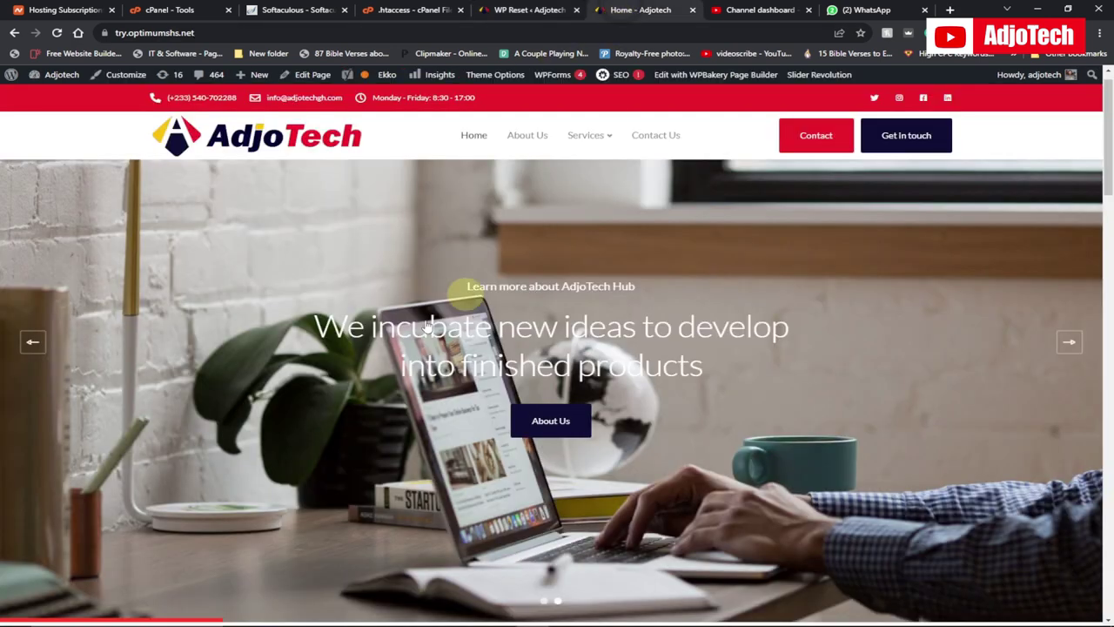
left_click(513, 12)
left_click(201, 395)
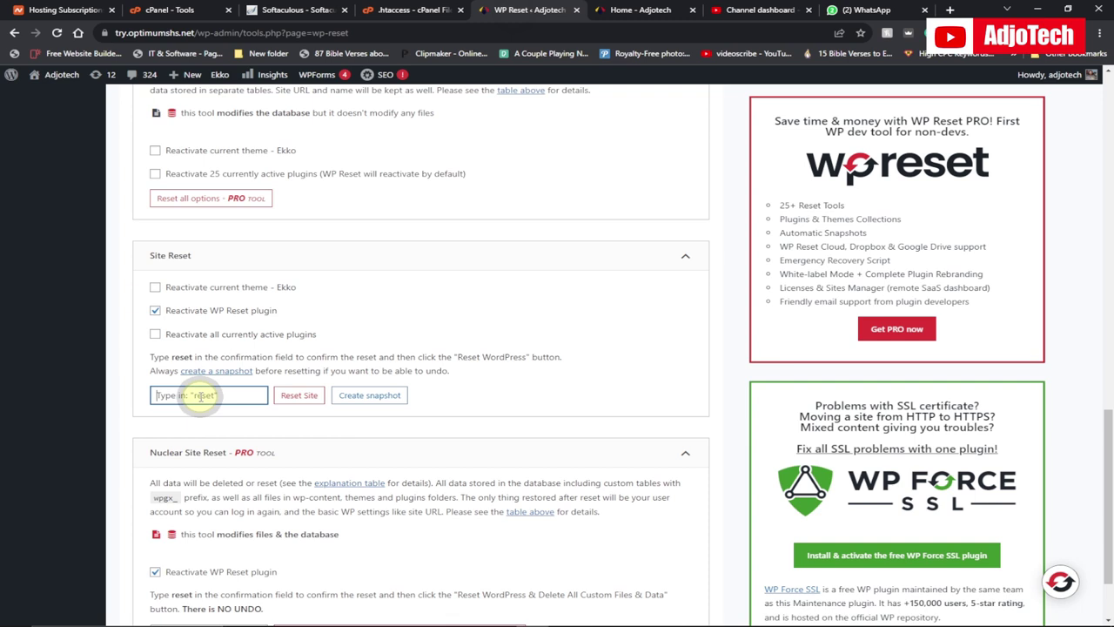
type("reset")
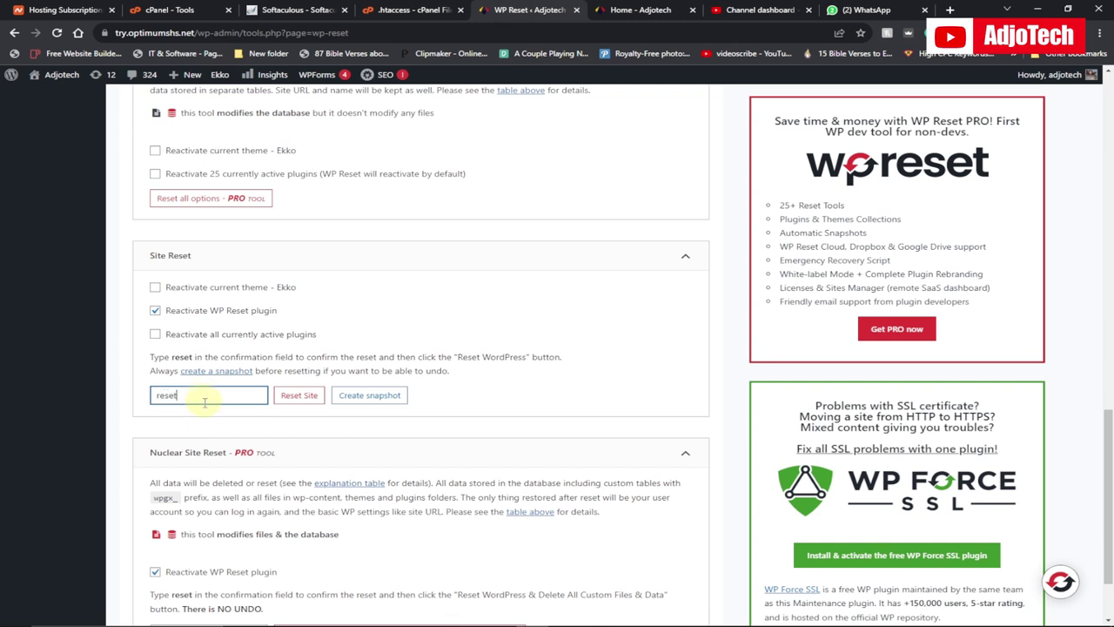
left_click(293, 399)
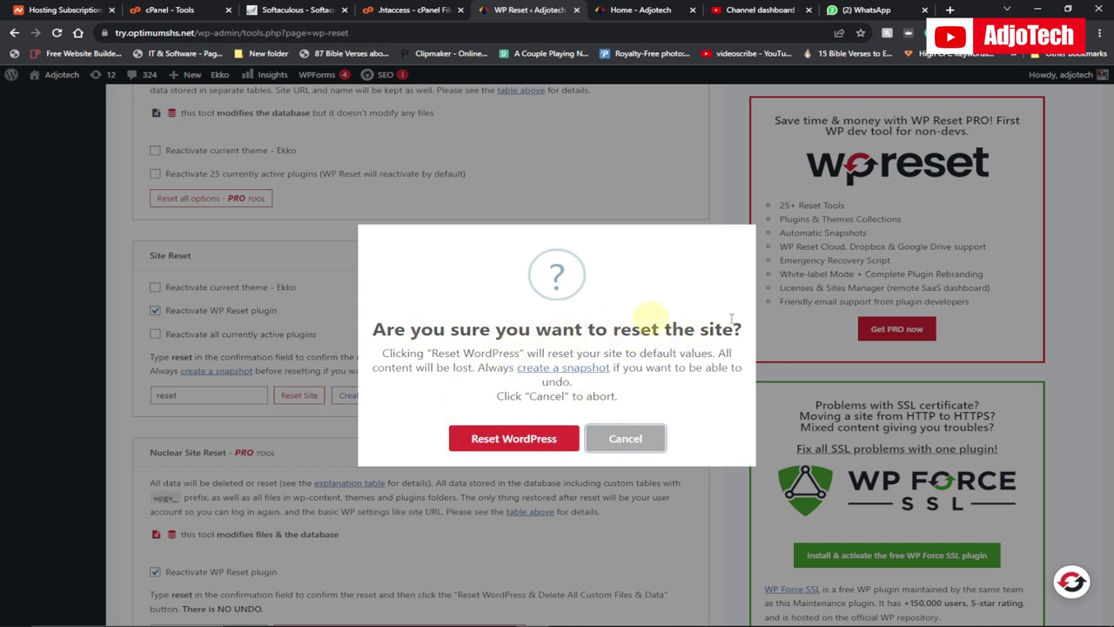
left_click(502, 444)
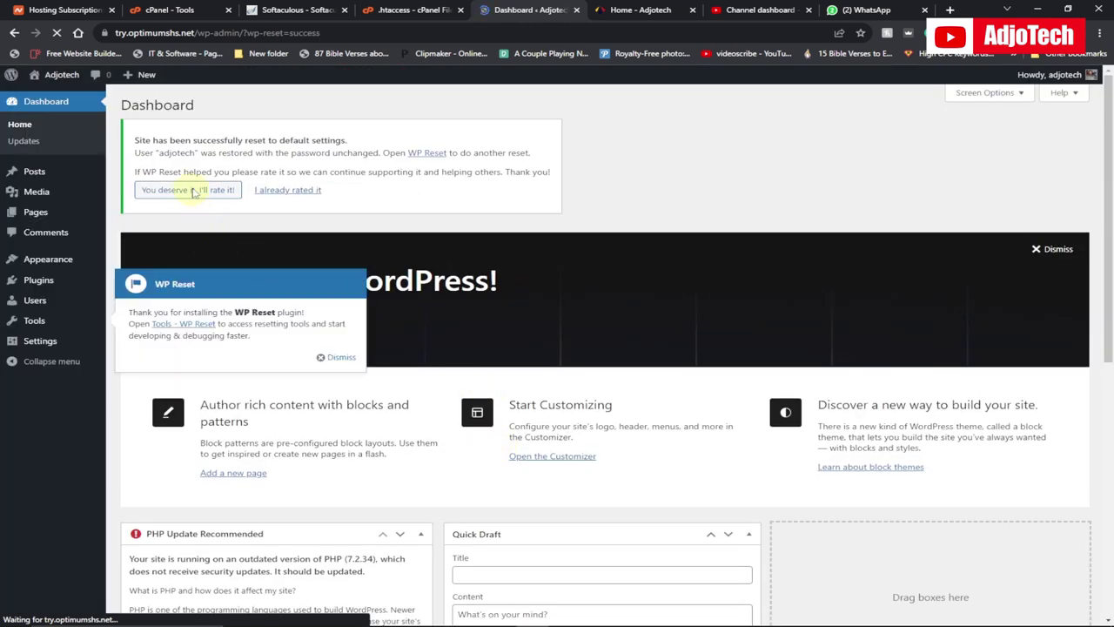
Dismiss the rating request, WP Reset notice and Welcome panel, then view the homepage.
left_click(188, 188)
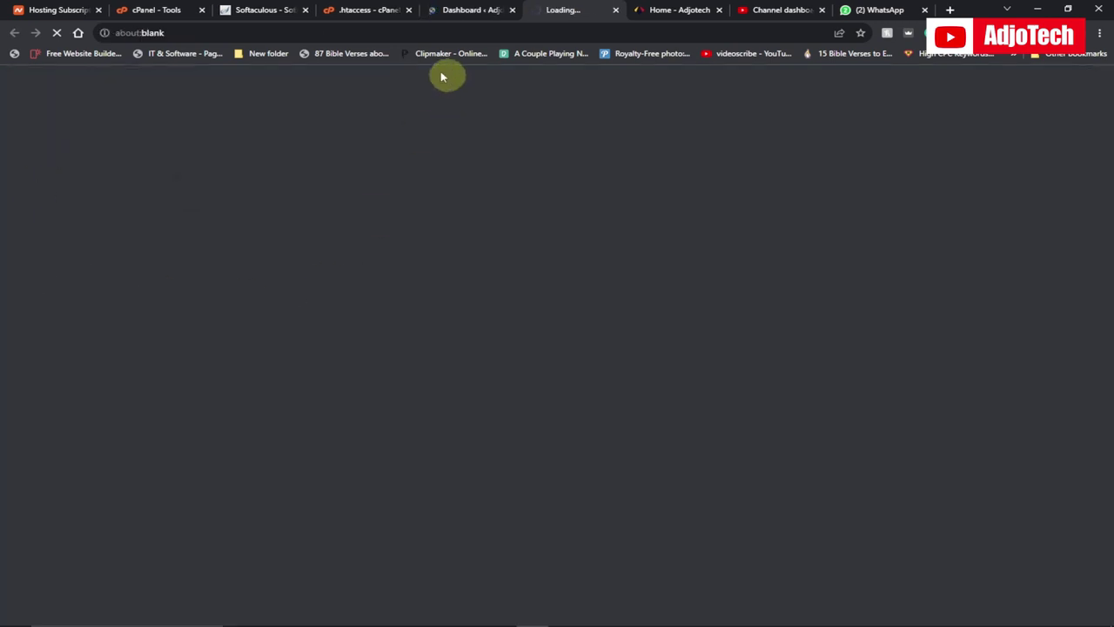
left_click(470, 9)
left_click(615, 10)
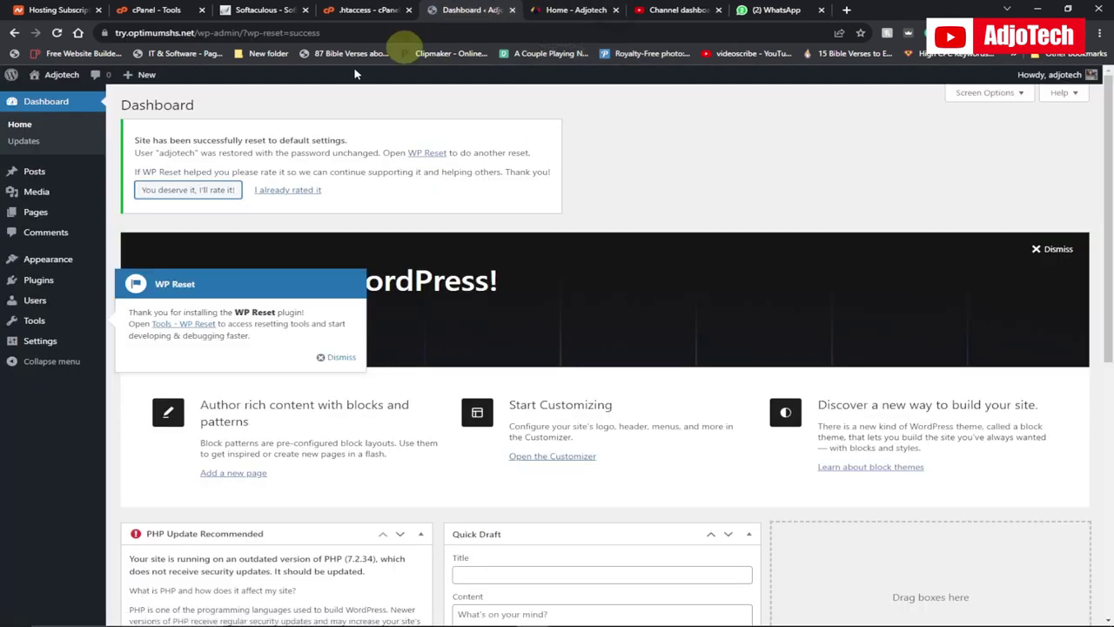
left_click(338, 356)
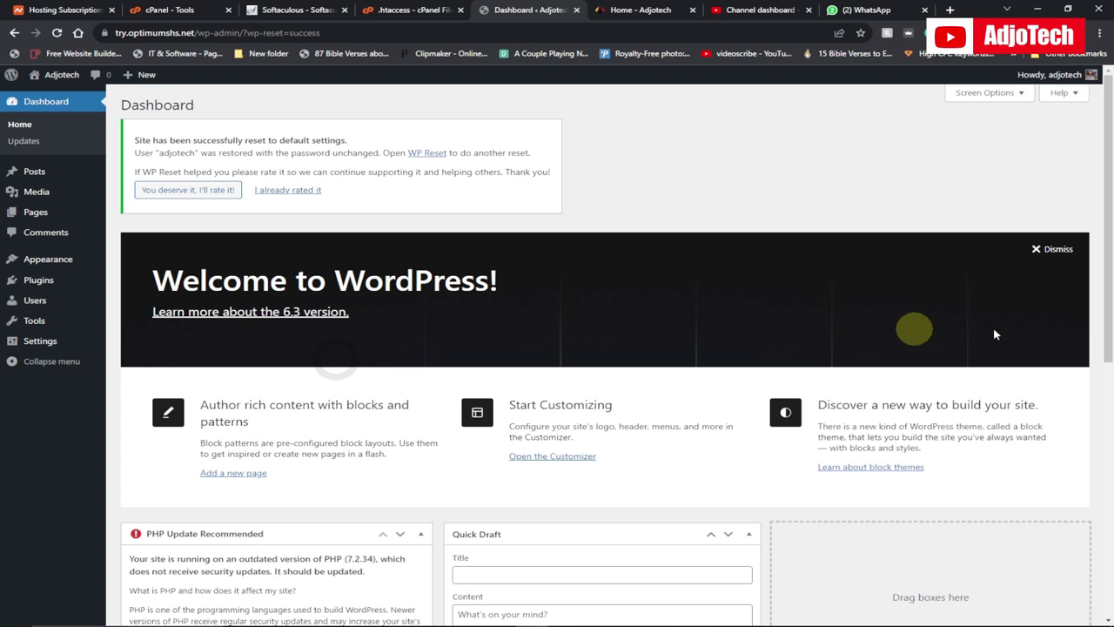
left_click(1055, 249)
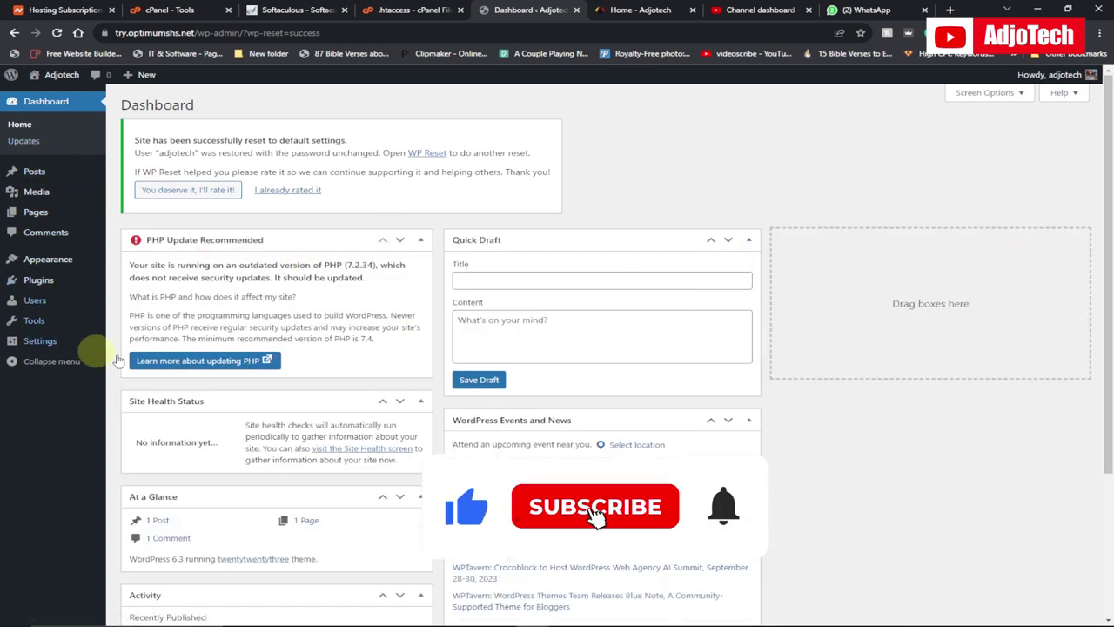
left_click(621, 11)
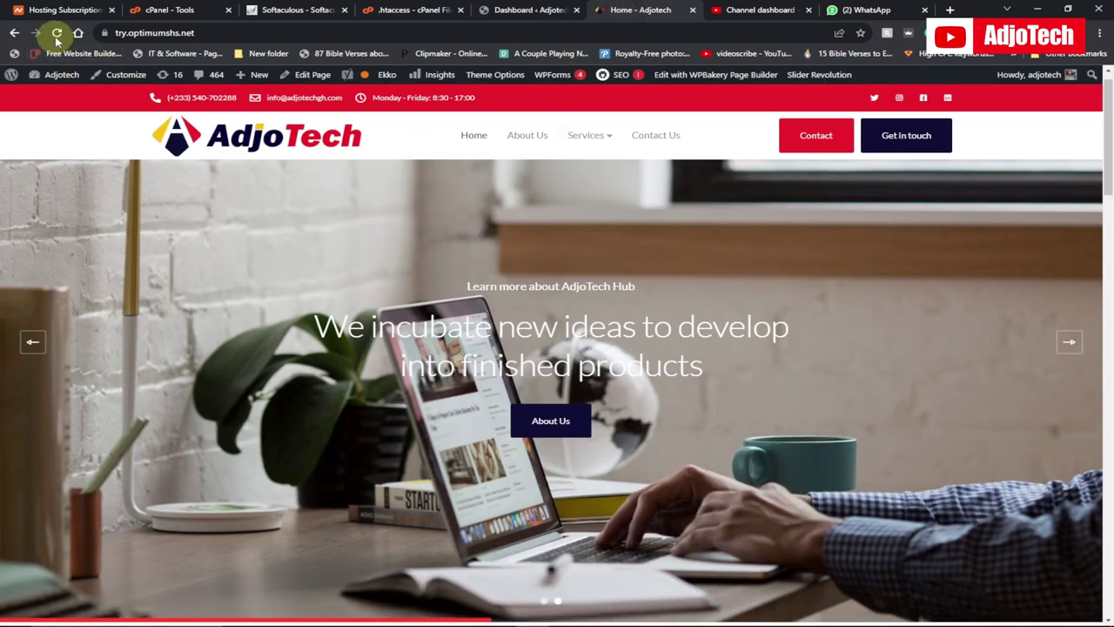
Reload the homepage to reveal the missing 'twentytwentythree' theme error, then return to the dashboard.
left_click(57, 33)
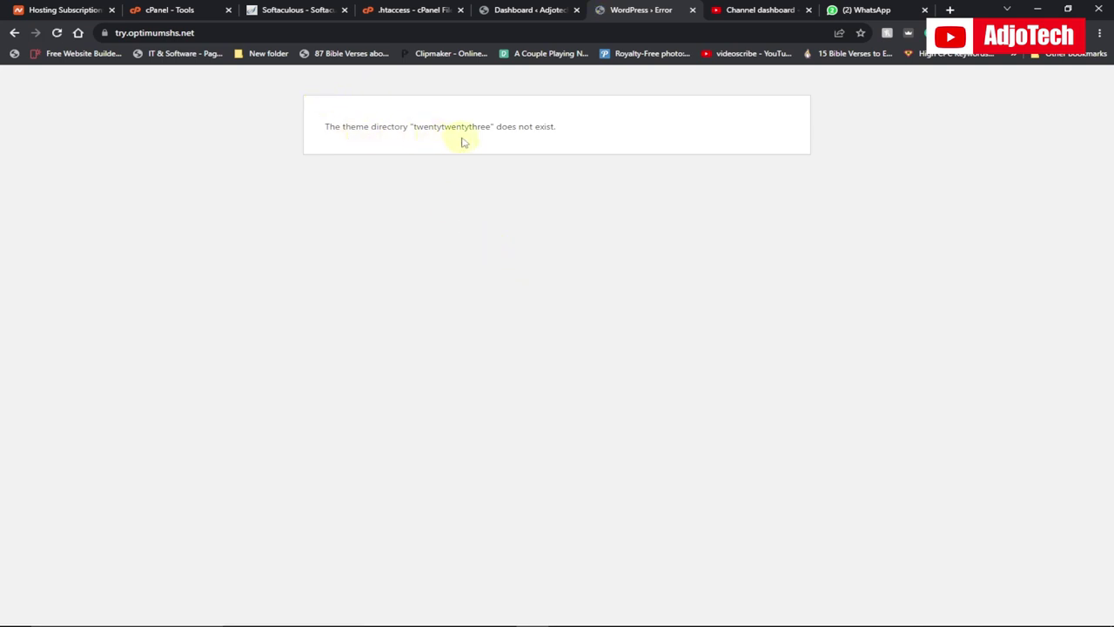
left_click(522, 11)
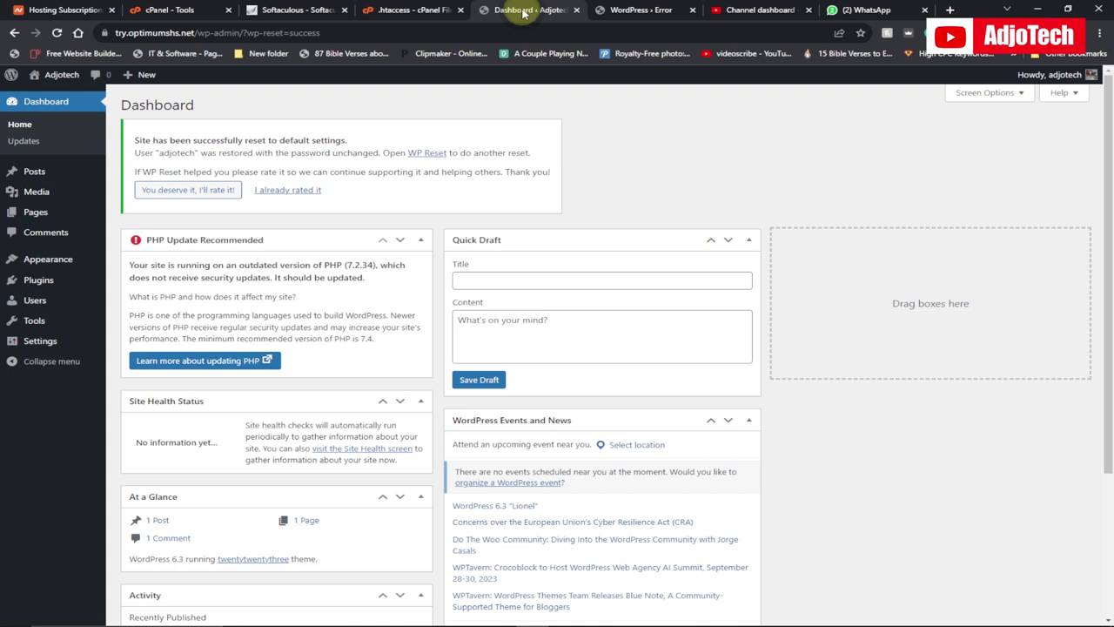
Open Appearance > Themes and compare it with the missing-theme error page.
mouse_move(18, 263)
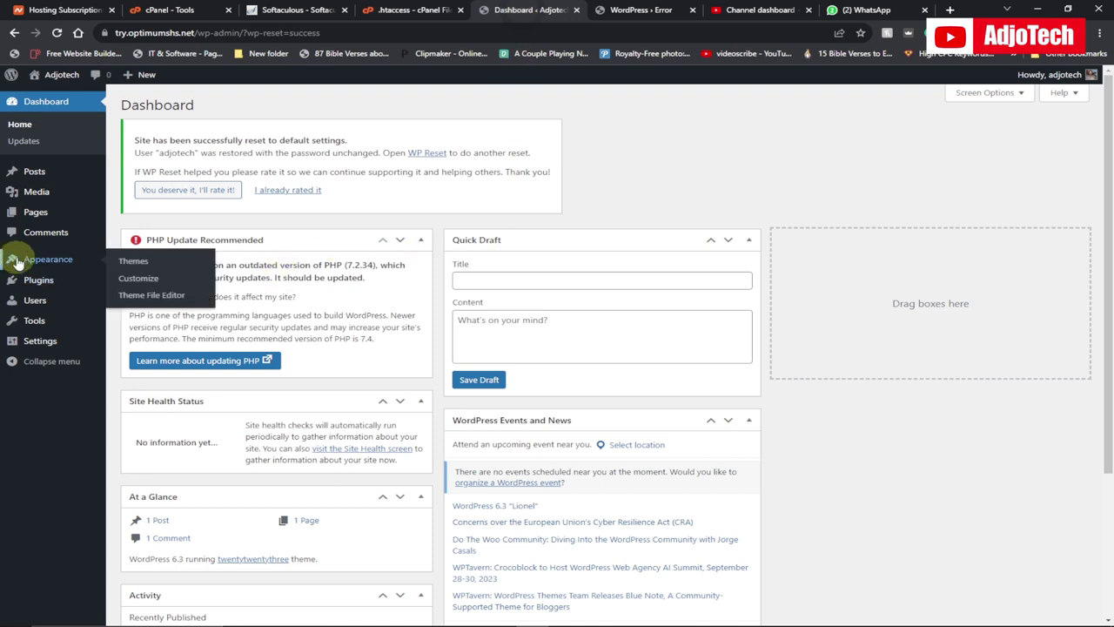
left_click(133, 263)
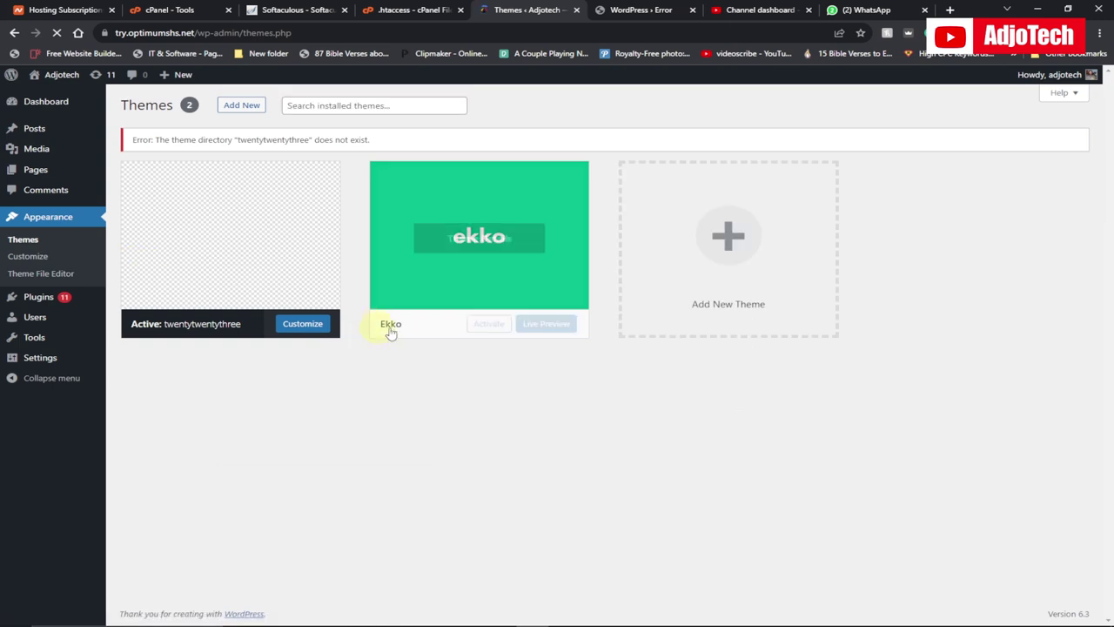
mouse_move(217, 278)
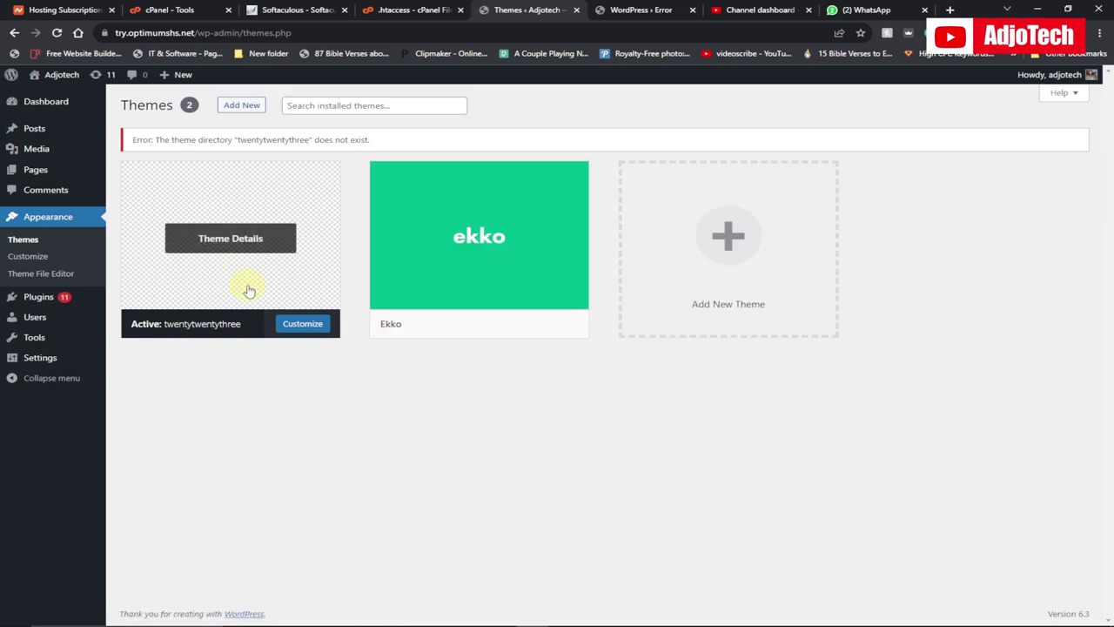
left_click(655, 11)
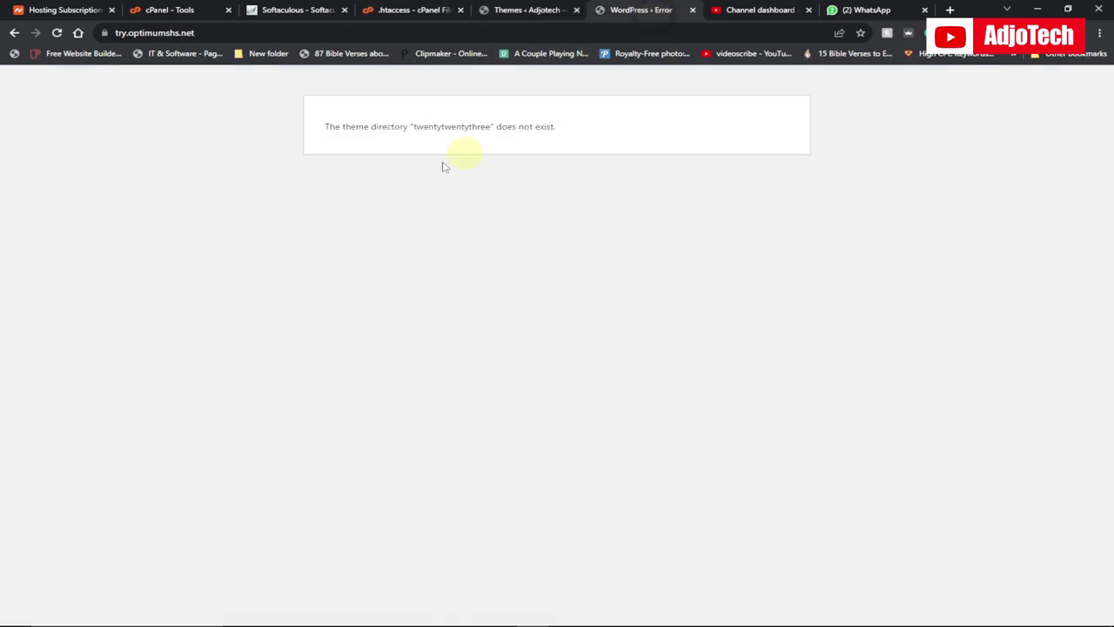
left_click(519, 11)
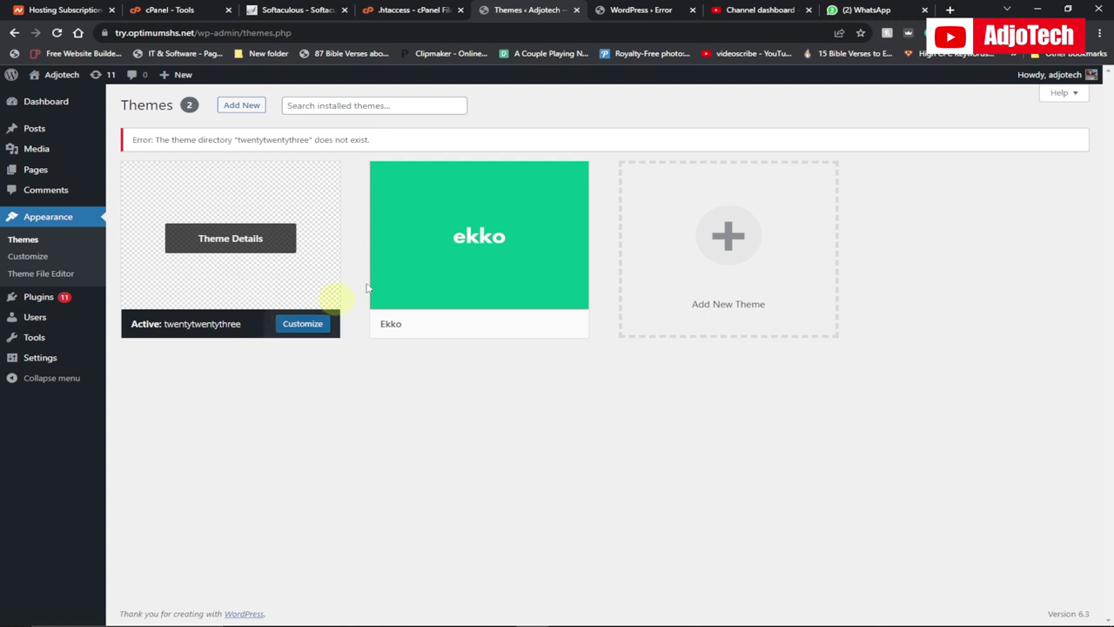
mouse_move(435, 287)
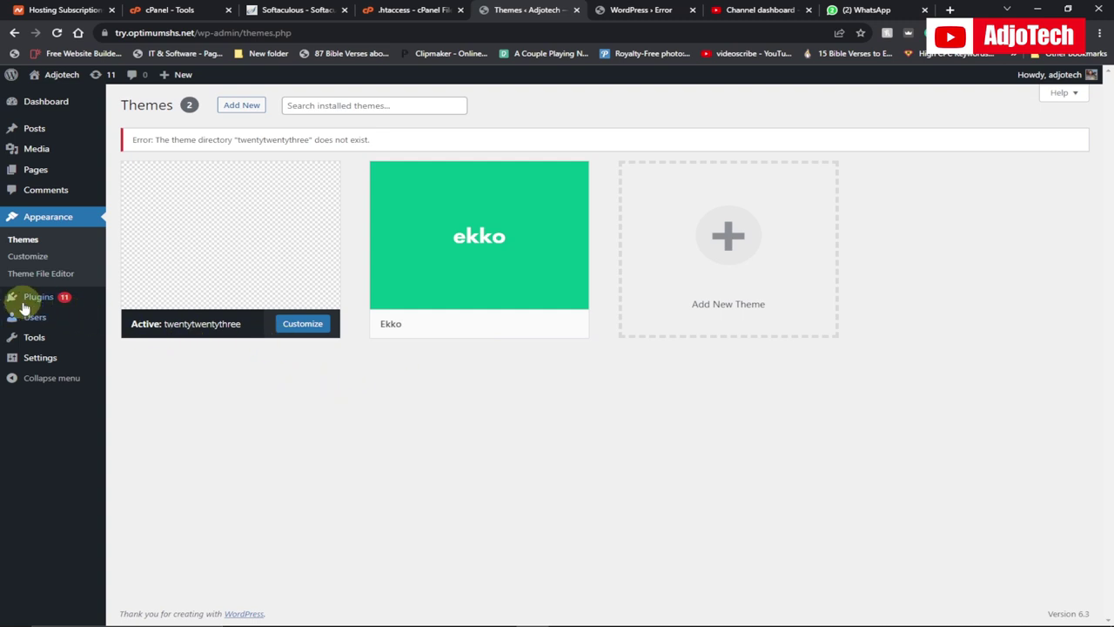
mouse_move(35, 299)
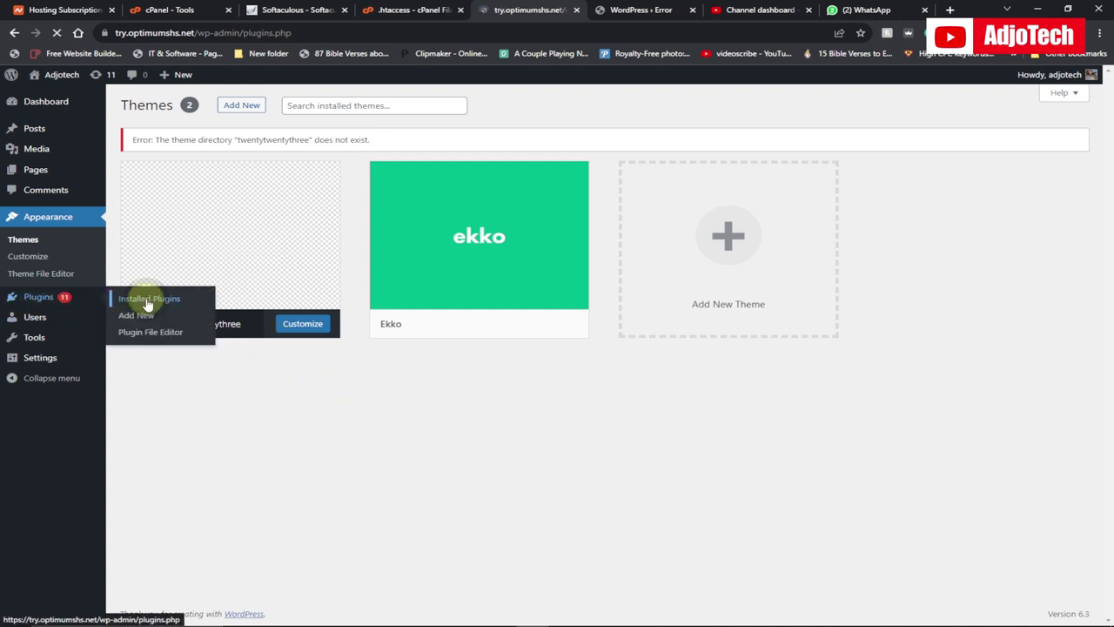
Scroll the installed plugins list and open All Posts, which holds only Hello world!
scroll(237, 409, "down", 10)
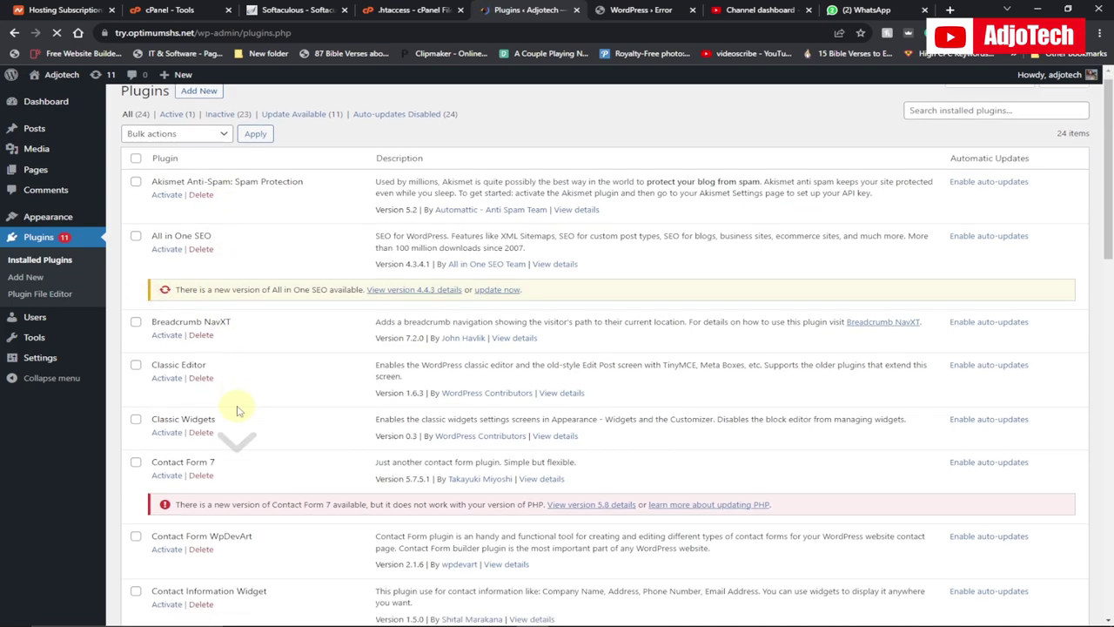
scroll(245, 426, "up", 10)
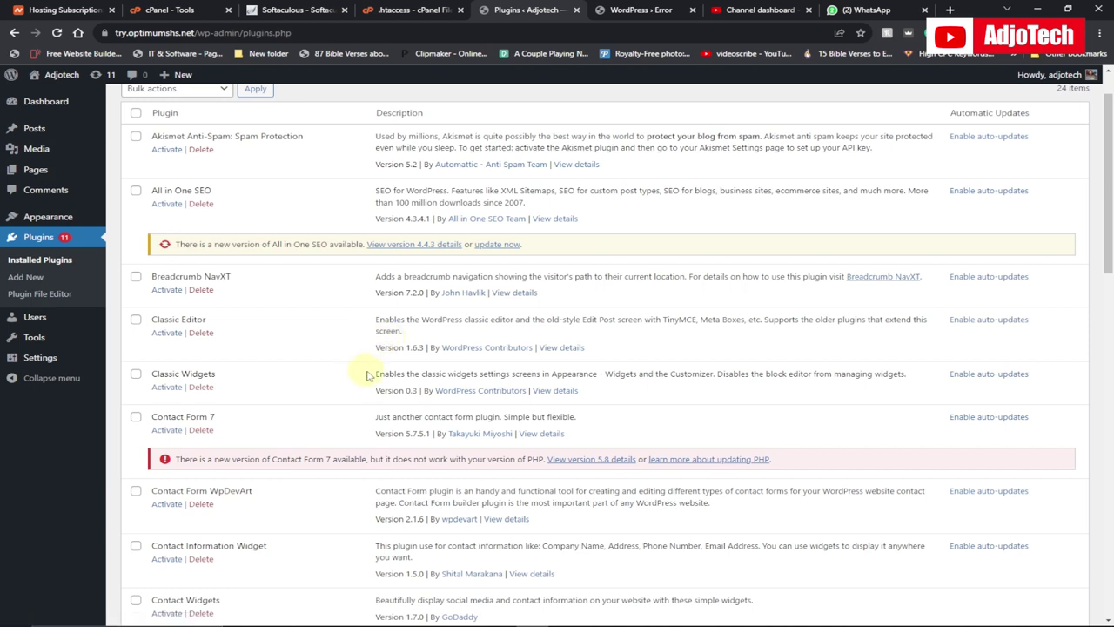
scroll(366, 374, "up", 1)
mouse_move(59, 137)
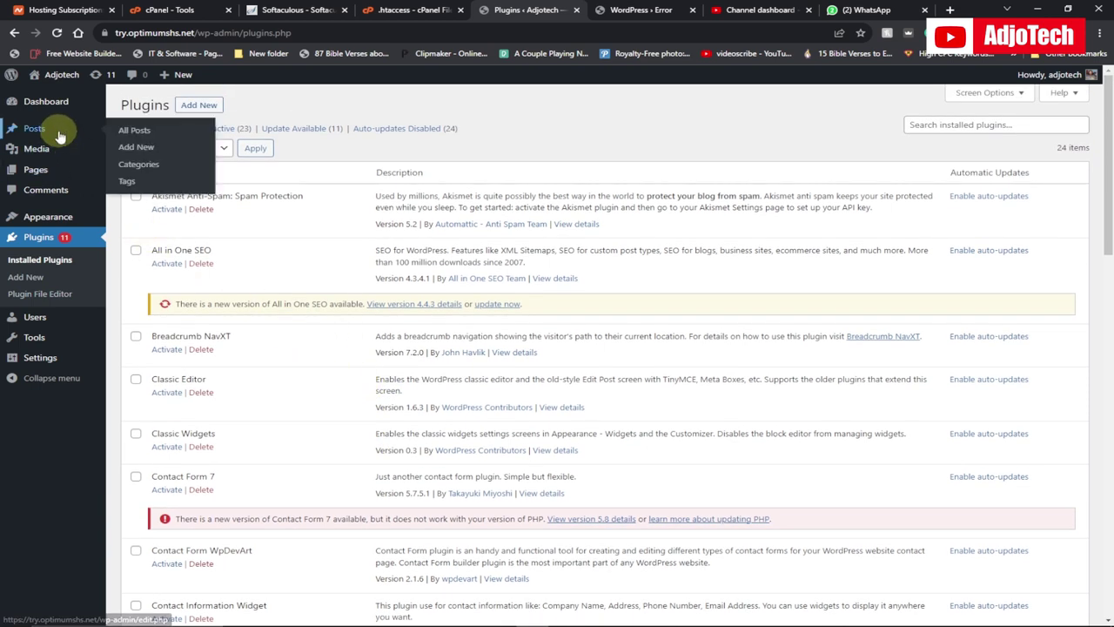
left_click(132, 130)
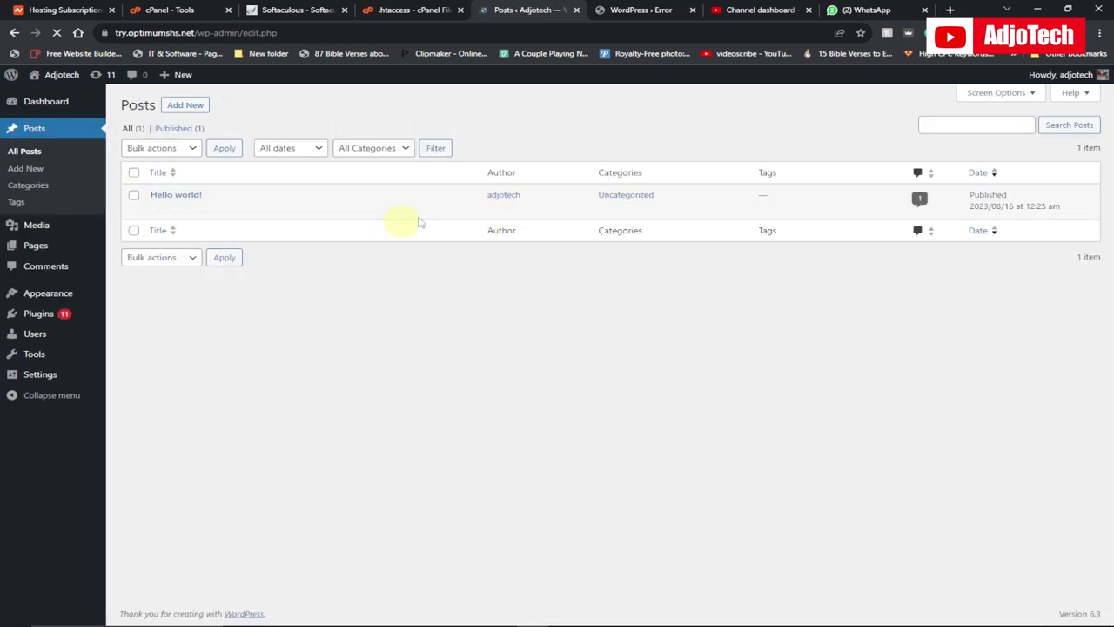
Highlight 'twentytwentythree' in the error page, then return to Appearance > Themes.
left_click(627, 10)
left_click_drag(407, 128, 516, 126)
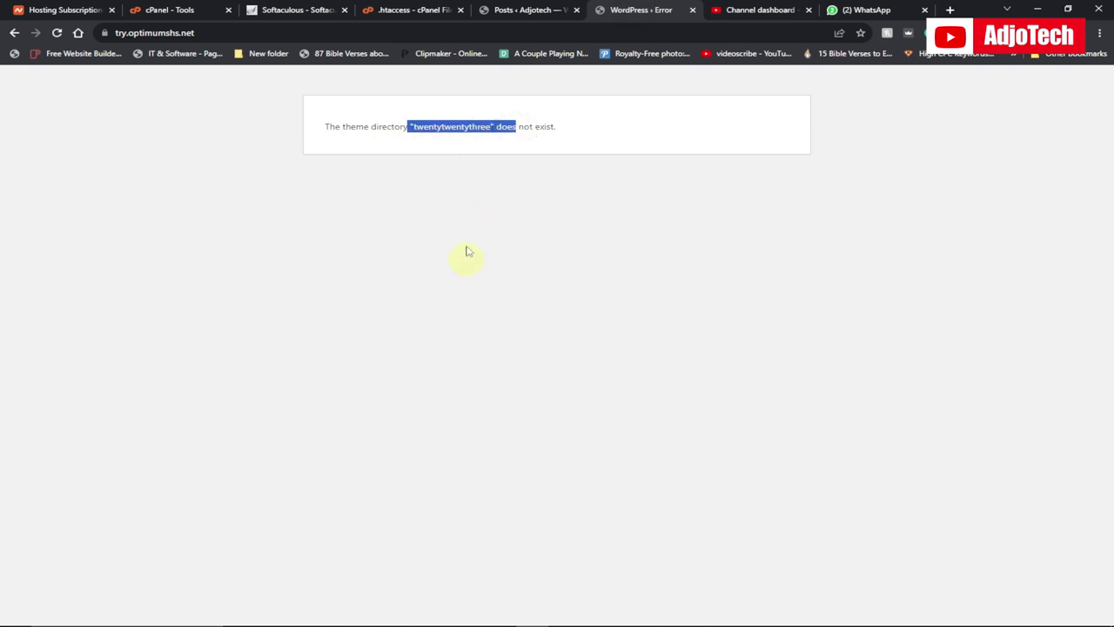
left_click(527, 10)
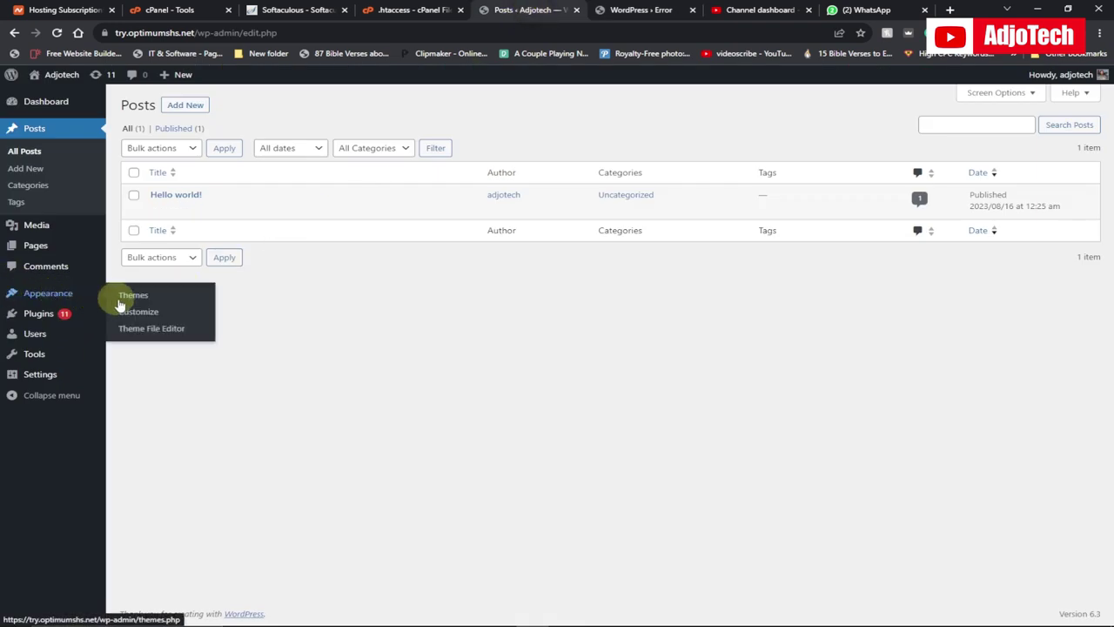
left_click(135, 299)
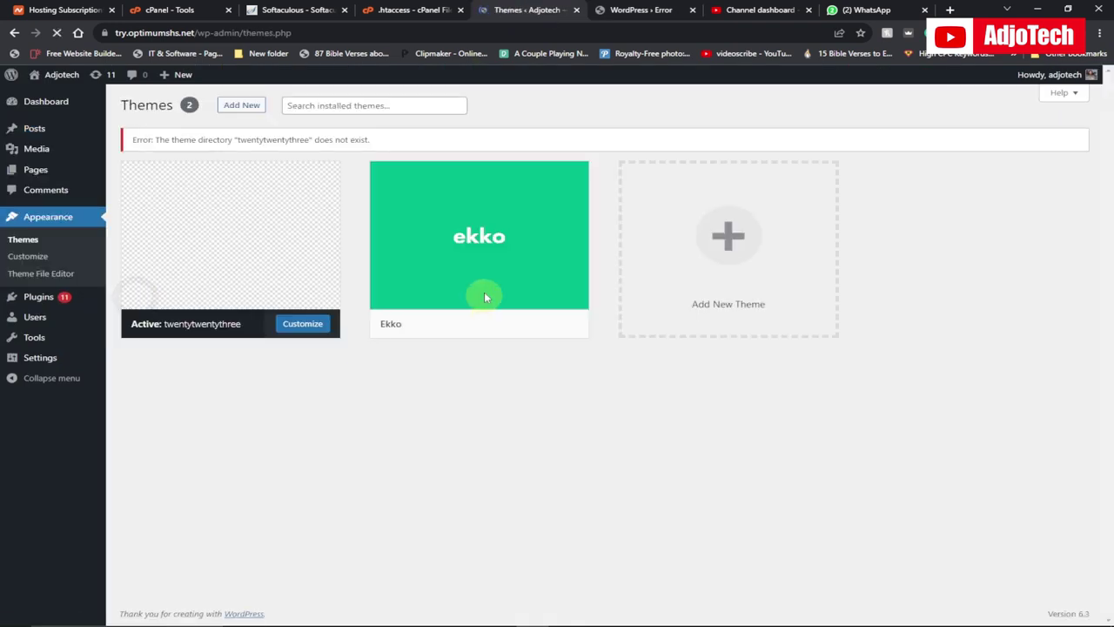
Install and activate Twenty Twenty-Three from Add New Theme, then open its Details & Preview.
left_click(722, 254)
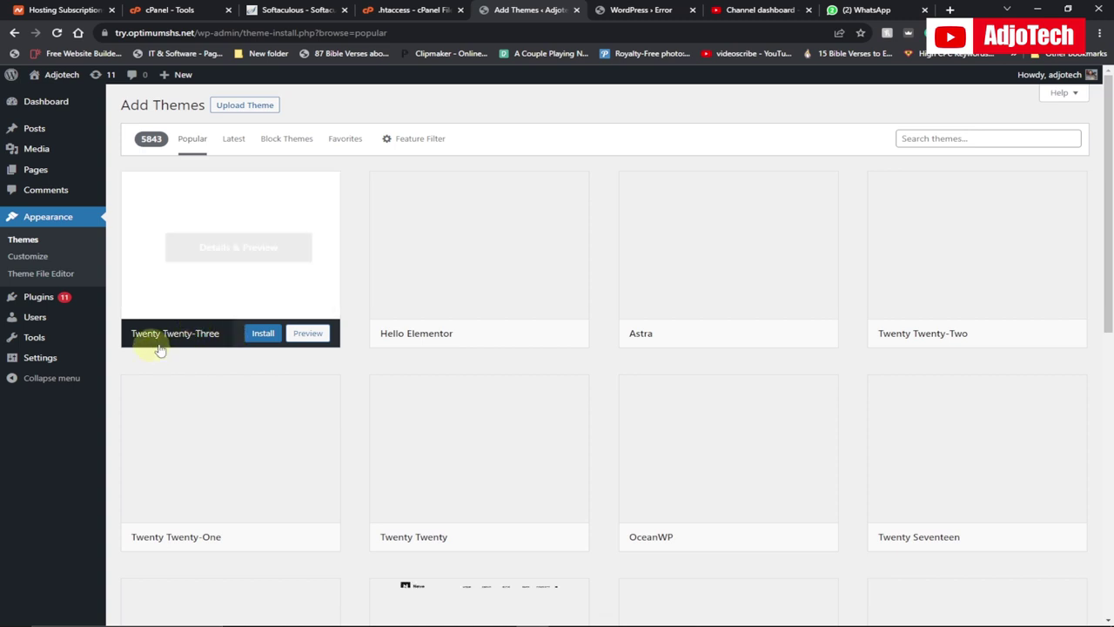
left_click(261, 333)
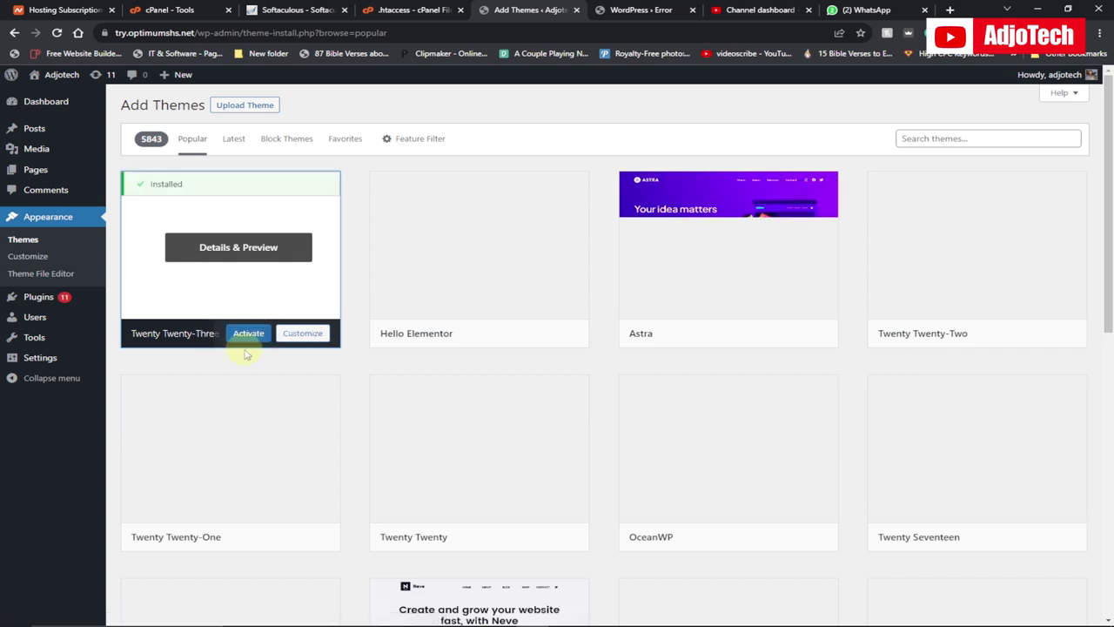
left_click(247, 338)
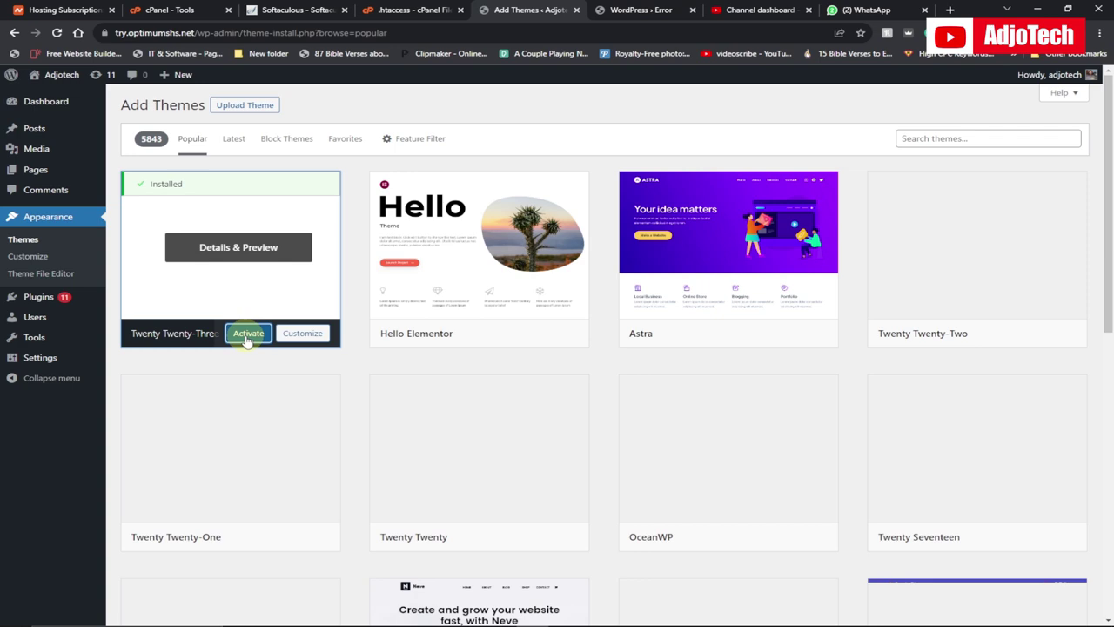
left_click(233, 287)
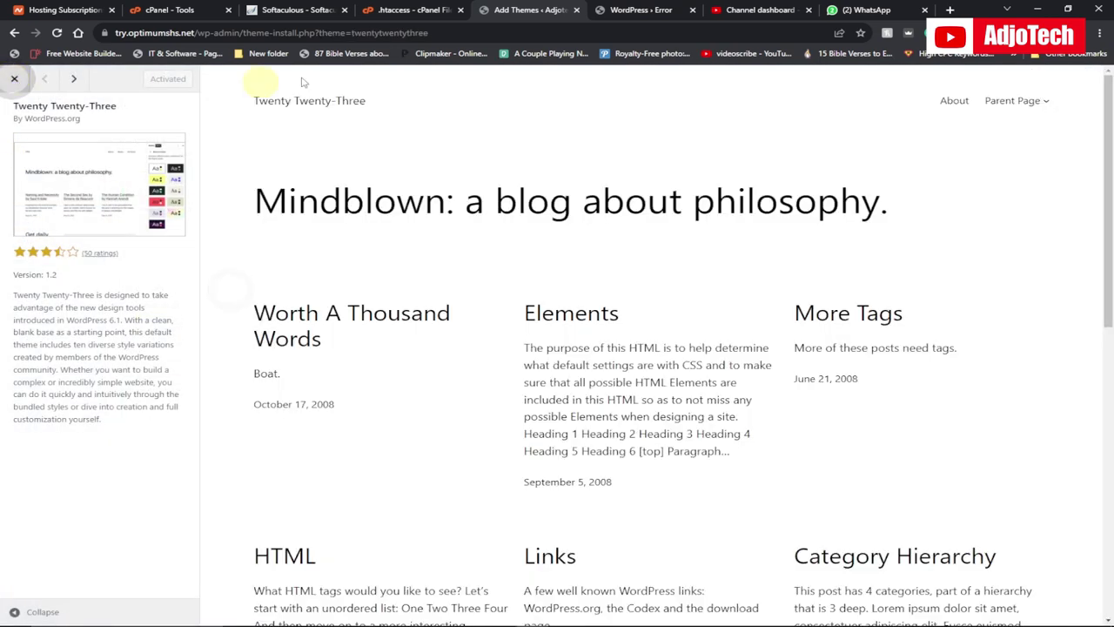
Reload the homepage to confirm the Twenty Twenty-Three 'Mindblown' blog, then return to Add Themes.
left_click(637, 10)
left_click(57, 33)
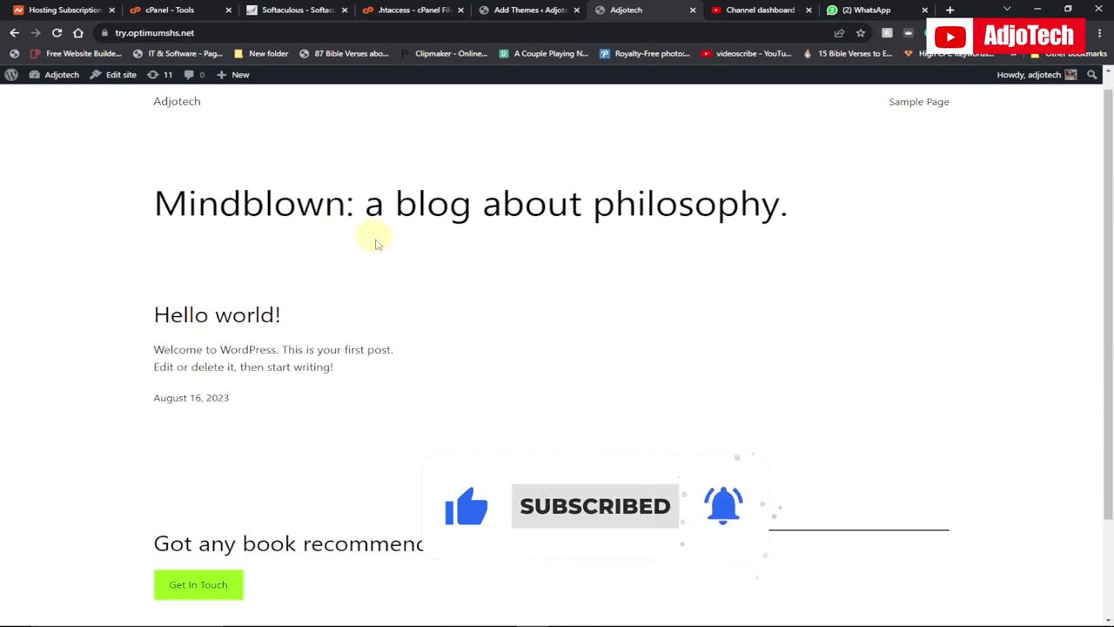
scroll(465, 273, "down", 2)
scroll(470, 279, "up", 3)
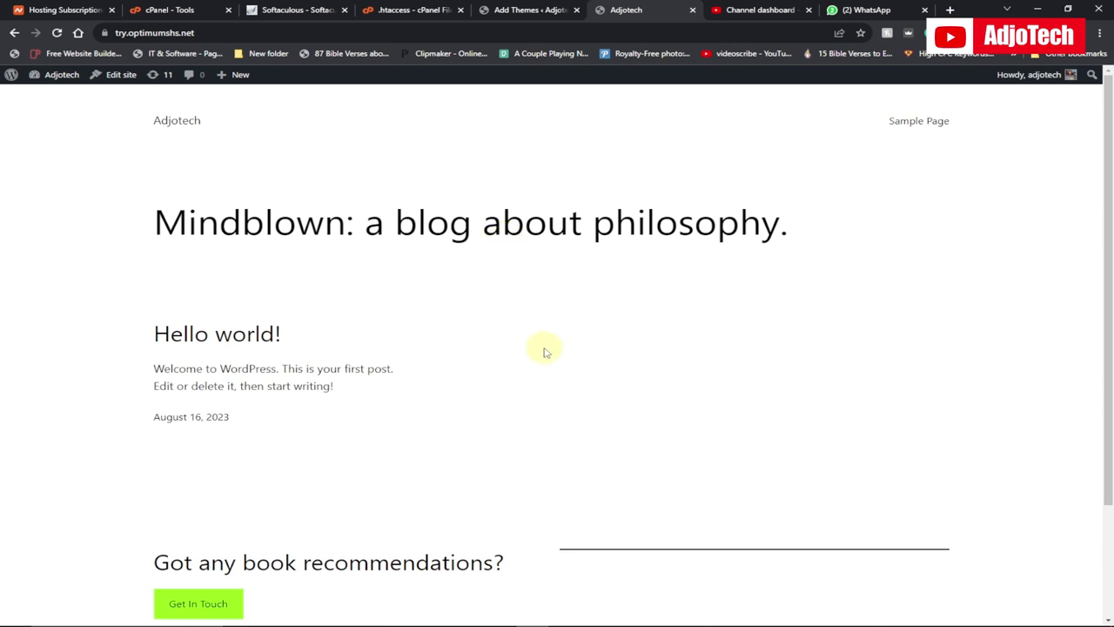
left_click(518, 11)
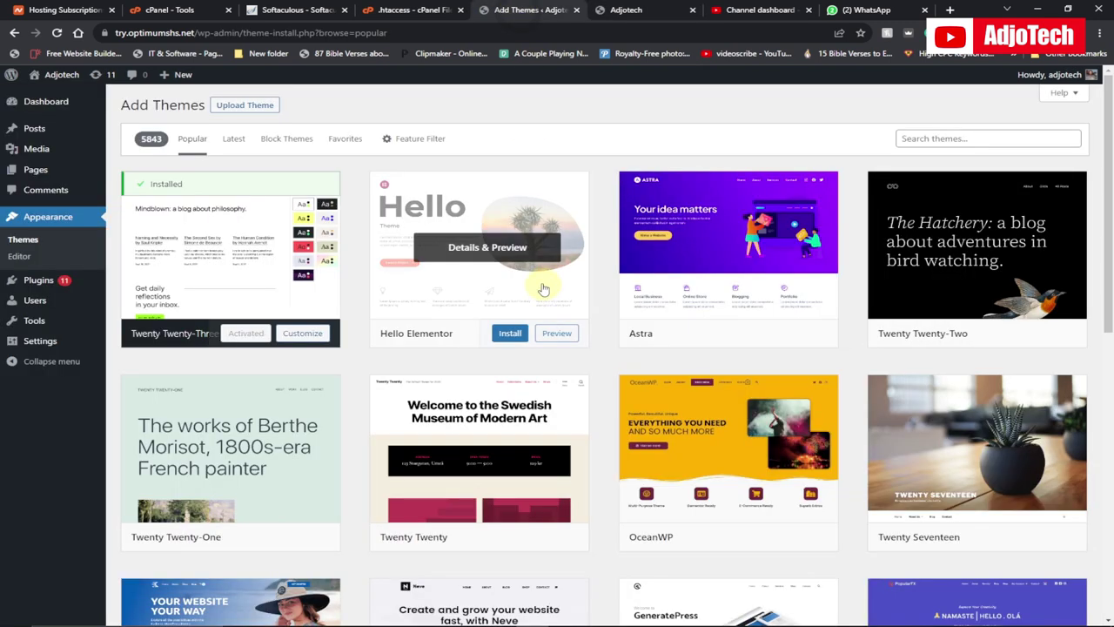